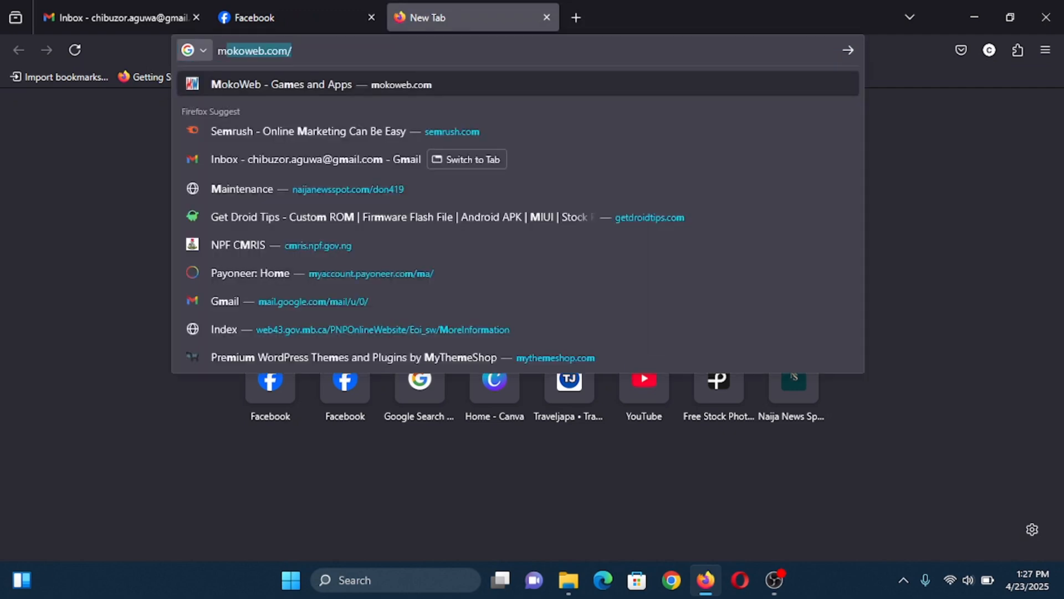
Search the web for "mail signatures" and open the Mail-Signatures.com free email signature generator
{"action": "key", "text": "BackSpace"}
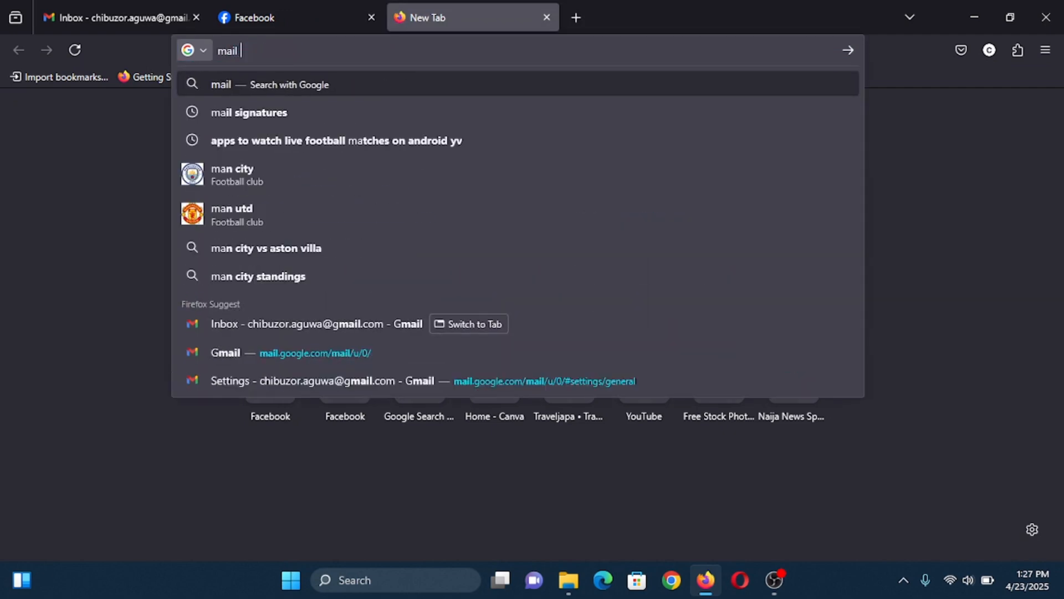
{"action": "left_click", "coordinate": [363, 117]}
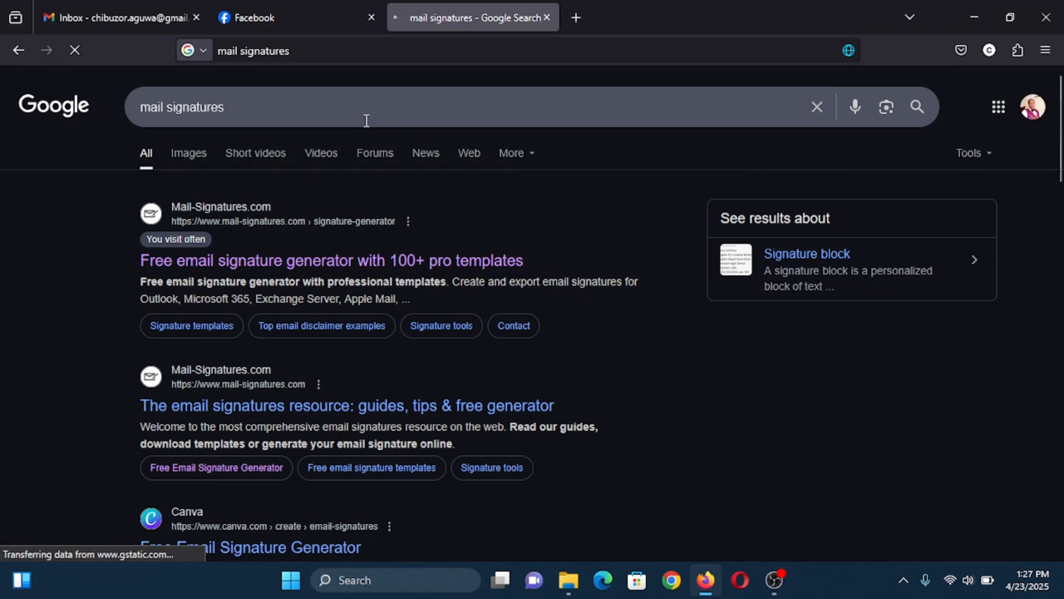
{"action": "left_click", "coordinate": [363, 262]}
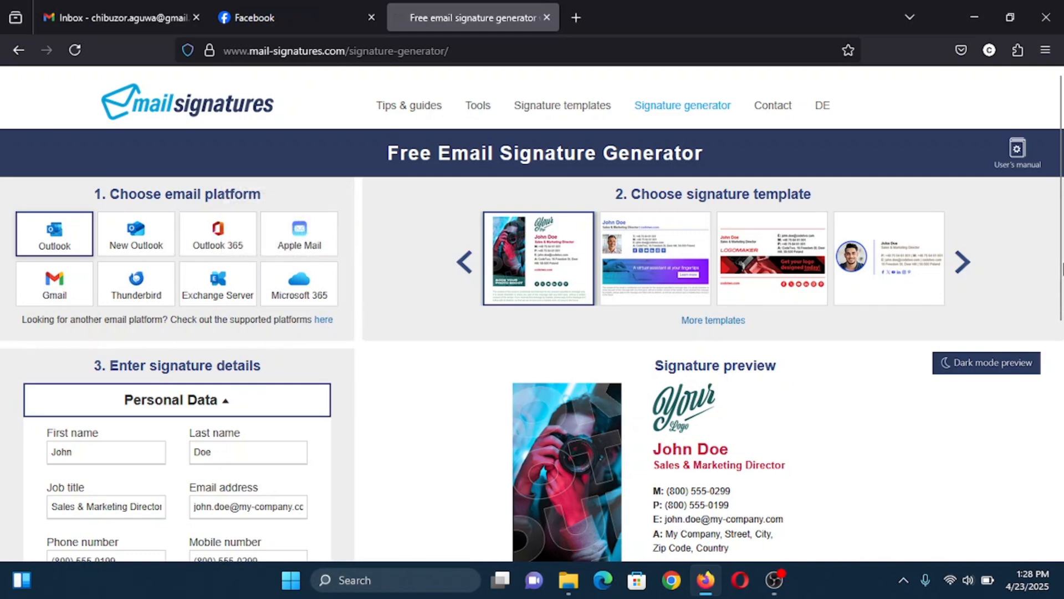
Check the open Gmail inbox, return to the signature generator and choose Gmail as the email platform
{"action": "left_click_drag", "start_coordinate": [1063, 264], "coordinate": [1063, 280]}
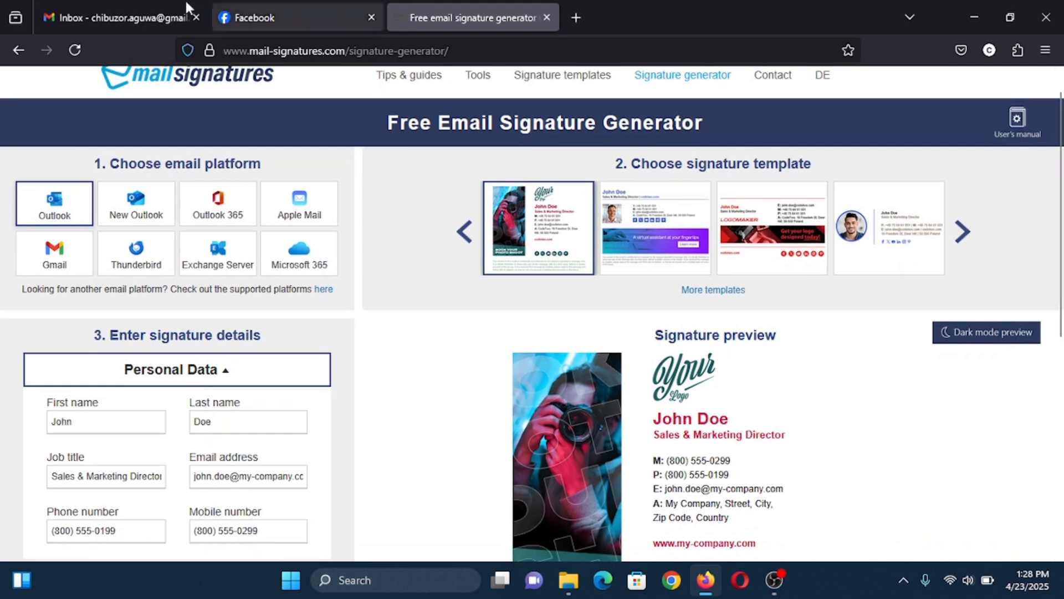
{"action": "left_click", "coordinate": [137, 6]}
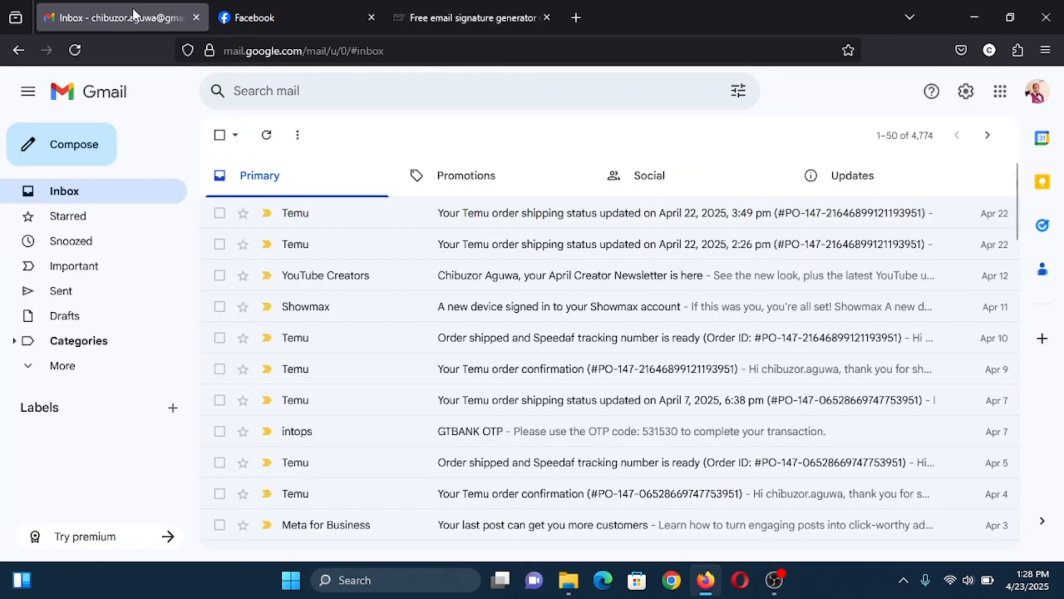
{"action": "left_click", "coordinate": [458, 18]}
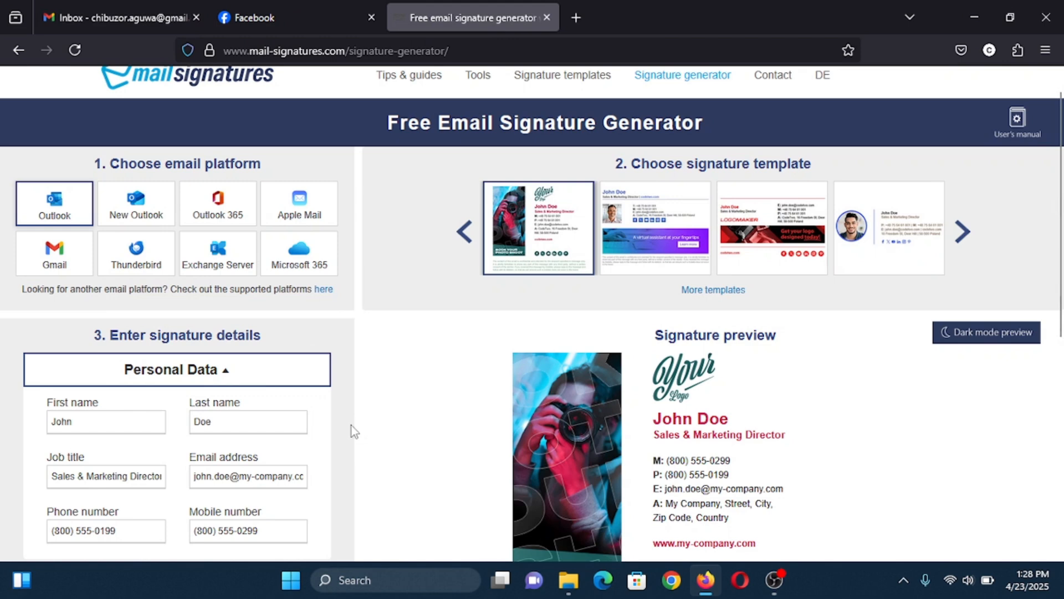
{"action": "left_click", "coordinate": [65, 257]}
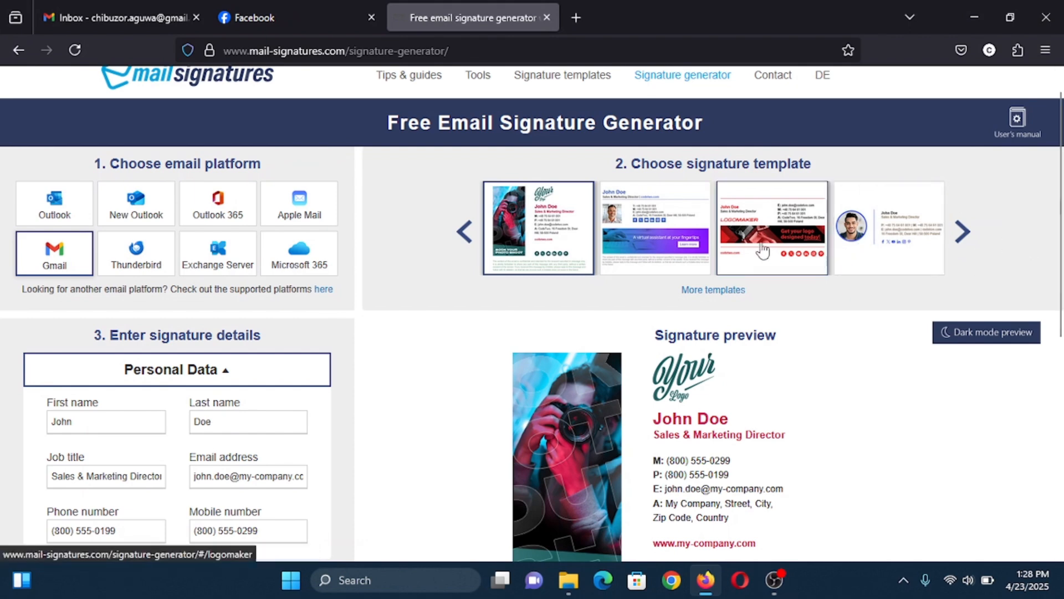
Browse the signature templates and choose the minimalist personal brand template with a round photo beside the contact details
{"action": "left_click", "coordinate": [963, 235]}
{"action": "left_click", "coordinate": [963, 235]}
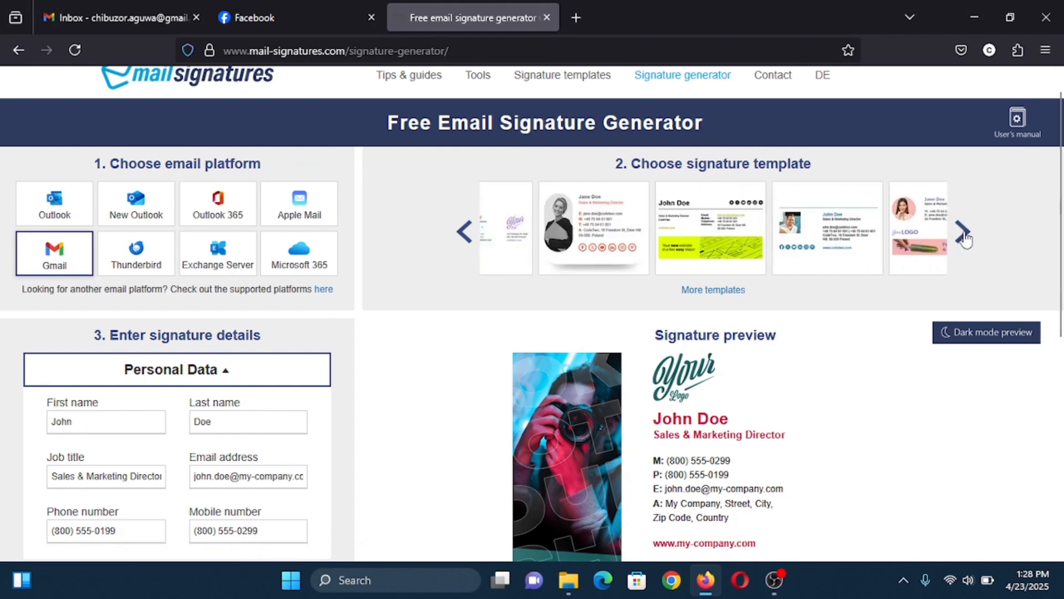
{"action": "left_click", "coordinate": [963, 235]}
{"action": "left_click", "coordinate": [964, 236]}
{"action": "left_click", "coordinate": [965, 237]}
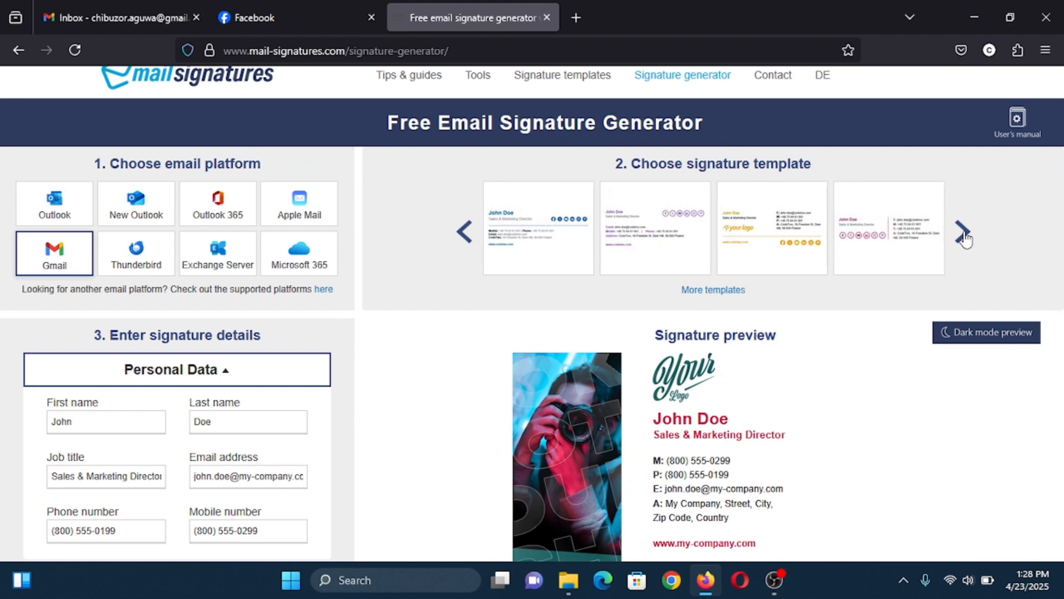
{"action": "left_click", "coordinate": [964, 237]}
{"action": "left_click", "coordinate": [965, 237]}
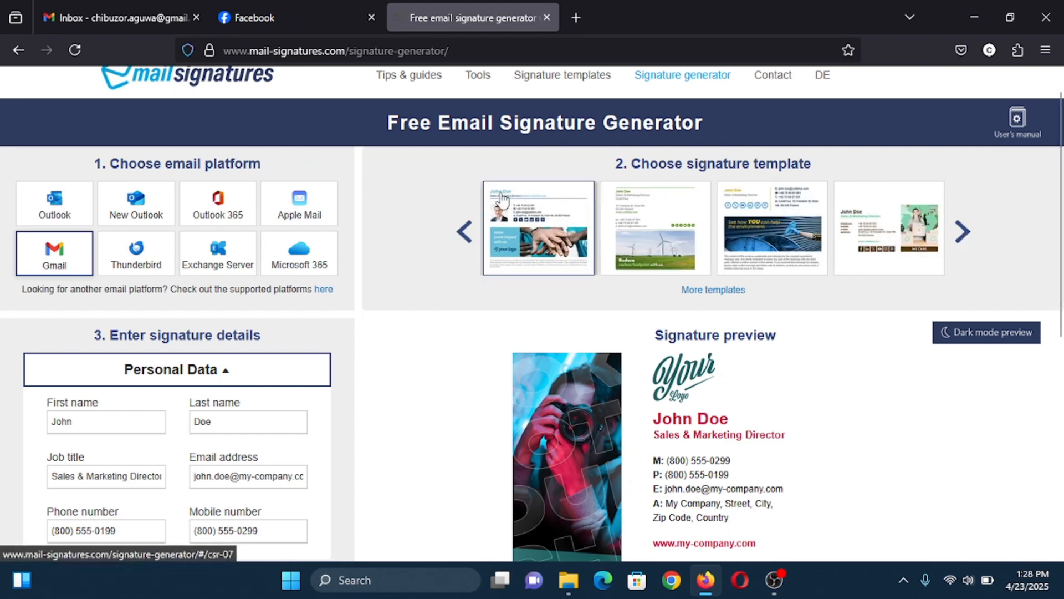
{"action": "left_click", "coordinate": [463, 233]}
{"action": "left_click", "coordinate": [462, 234]}
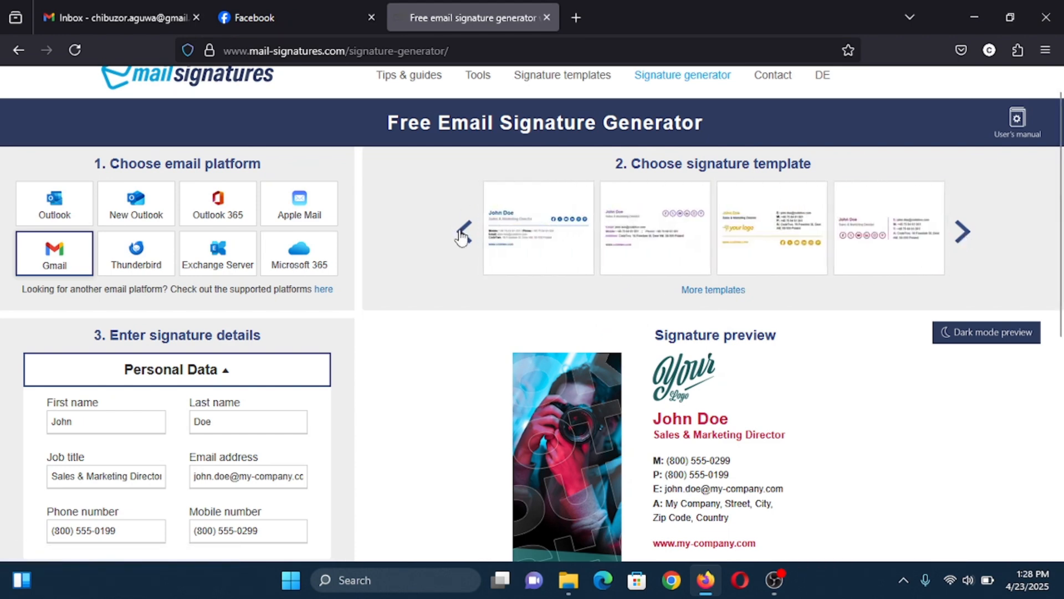
{"action": "left_click", "coordinate": [463, 234]}
{"action": "left_click", "coordinate": [463, 234]}
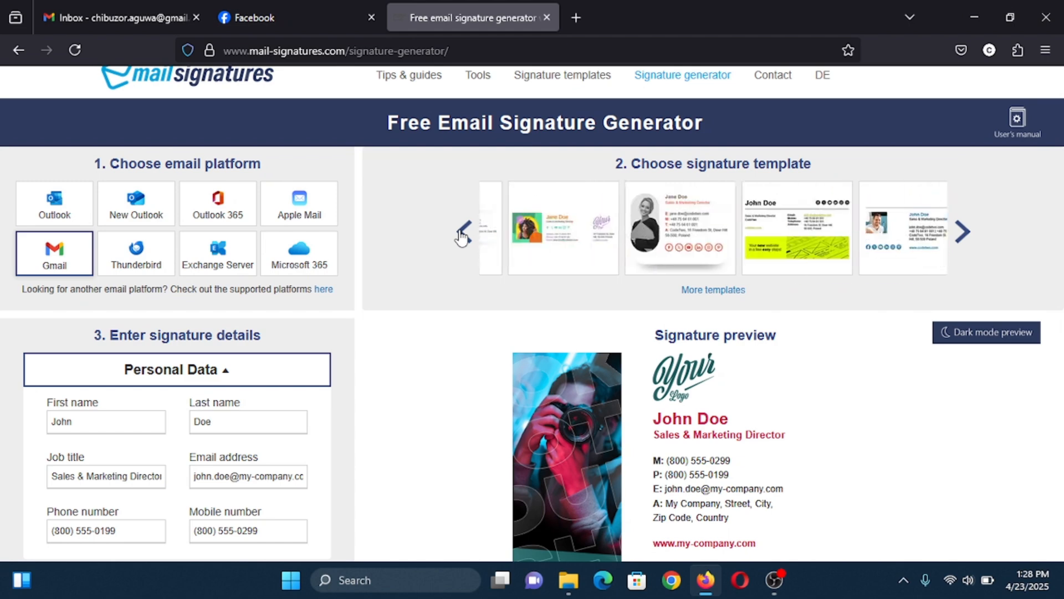
{"action": "left_click", "coordinate": [463, 234]}
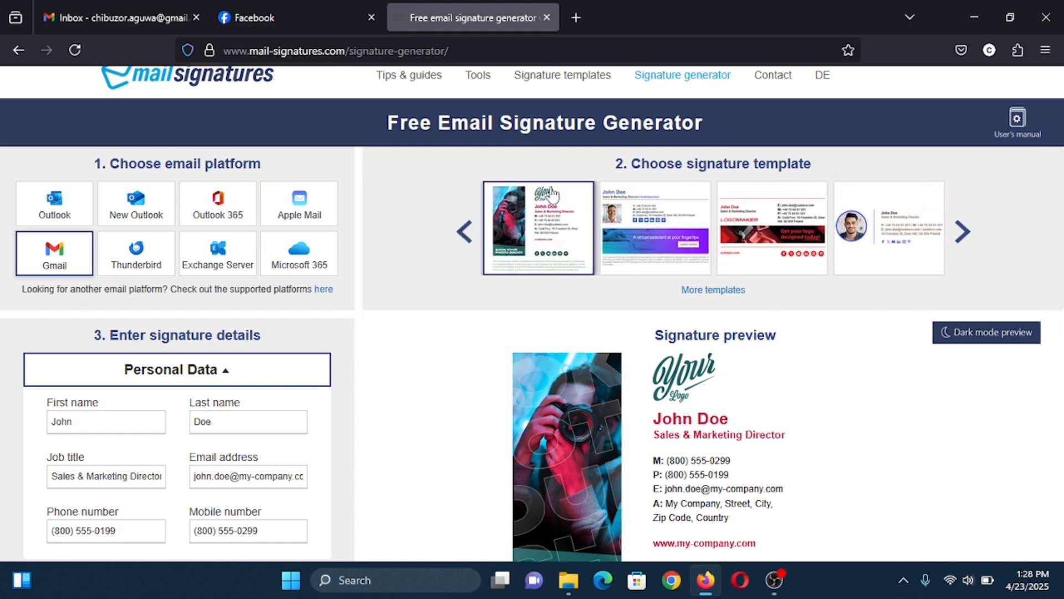
{"action": "left_click", "coordinate": [864, 233]}
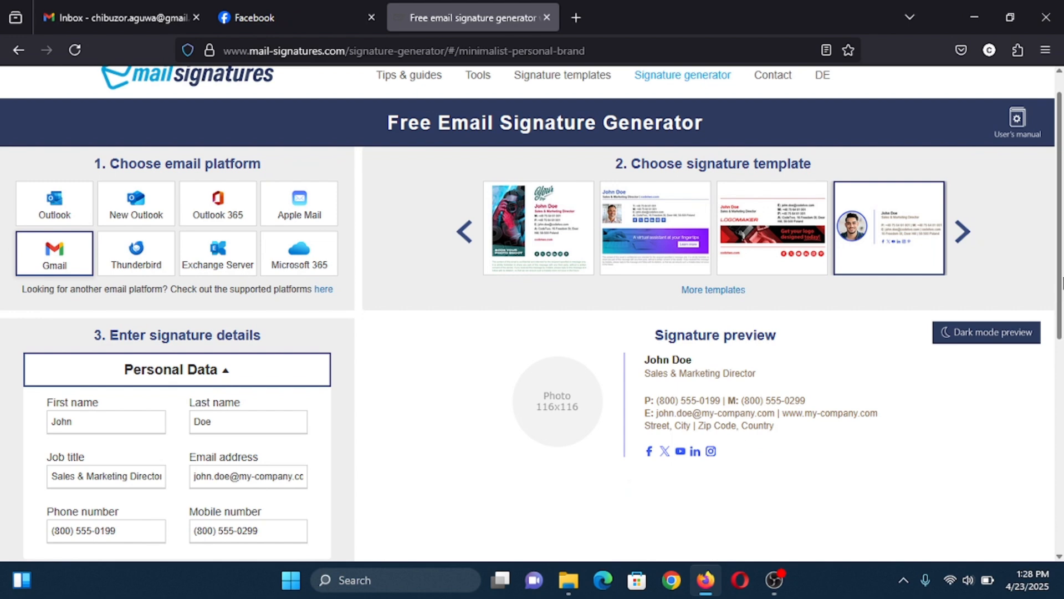
Replace the placeholder first and last names in the personal data with the signature owner's first and last names
{"action": "scroll", "coordinate": [1062, 282], "scroll_direction": "down", "scroll_amount": 3}
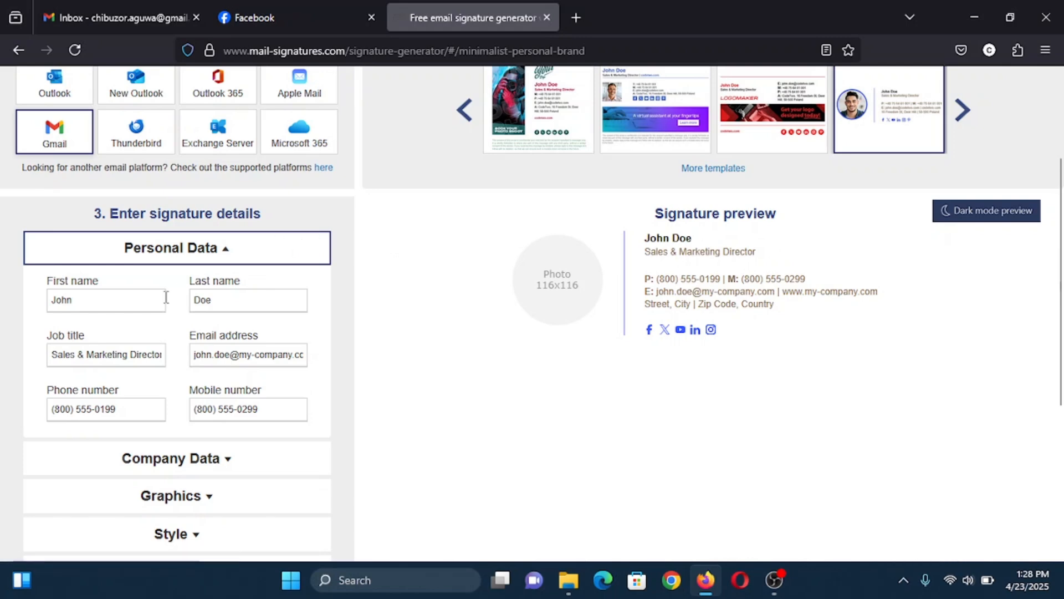
{"action": "double_click", "coordinate": [150, 301]}
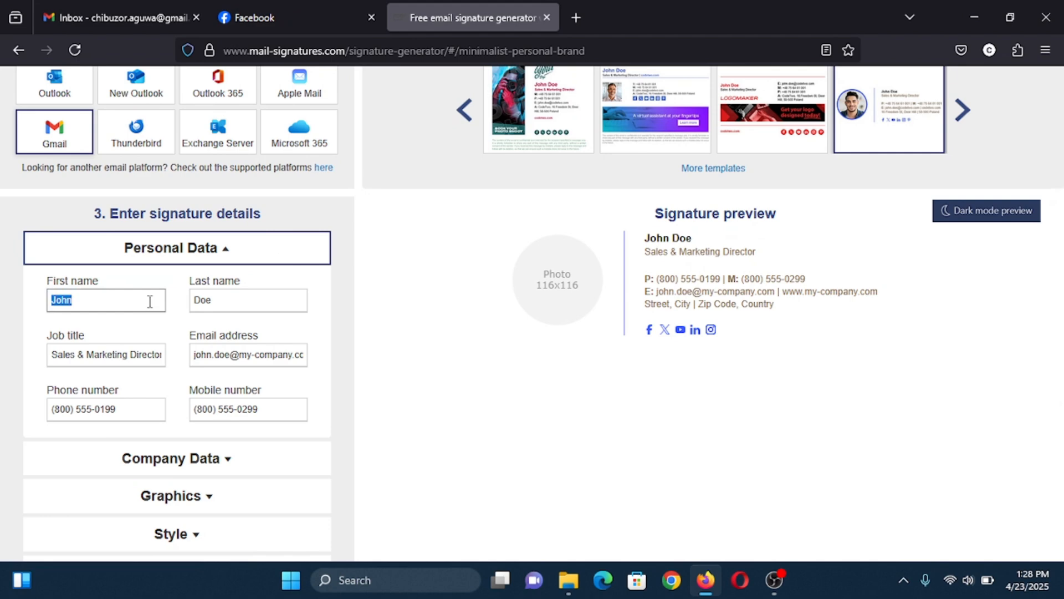
{"action": "type", "text": "Chibu"}
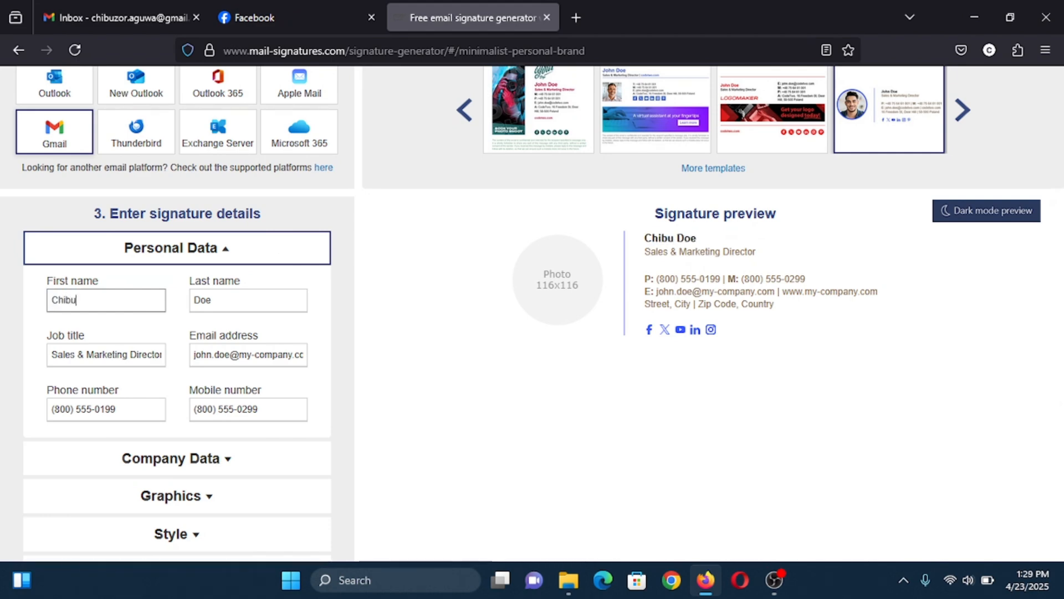
{"action": "type", "text": "zor"}
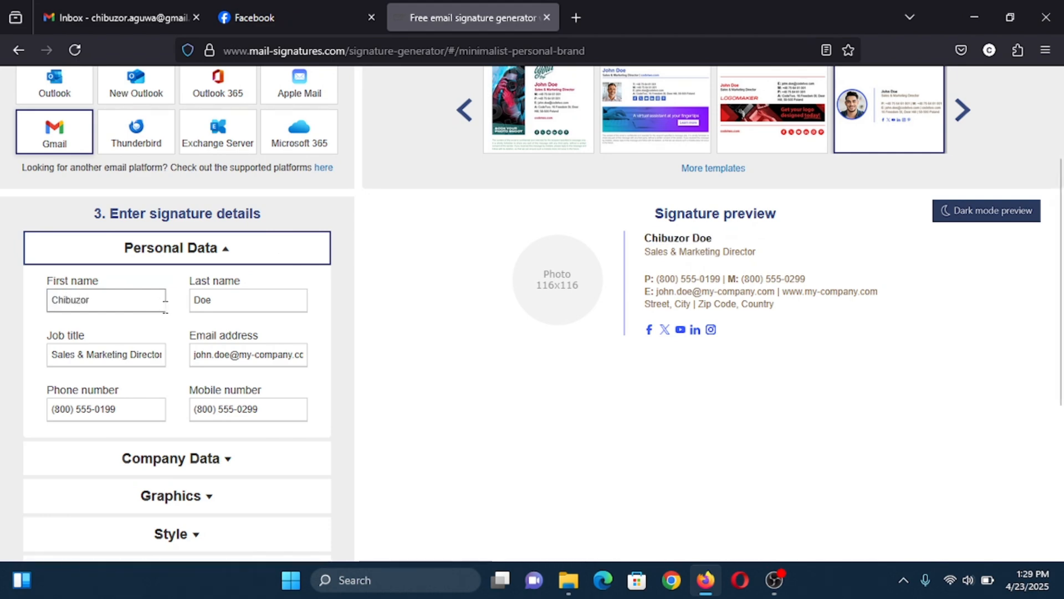
{"action": "double_click", "coordinate": [217, 301]}
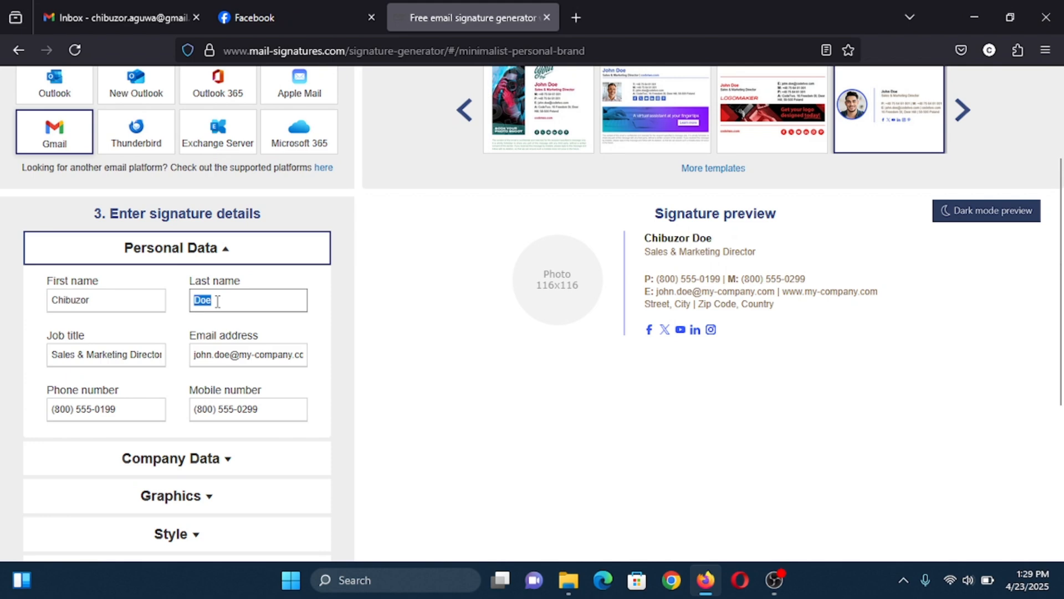
{"action": "type", "text": "Aguwa"}
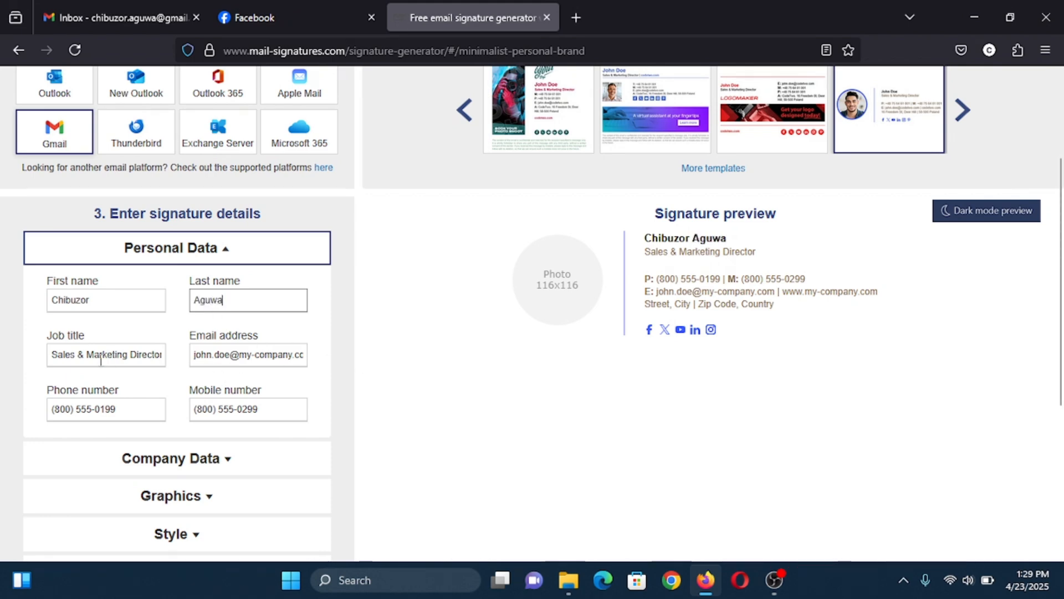
Examine the job title, email address, phone number and mobile number fields in the personal data
{"action": "triple_click", "coordinate": [120, 358]}
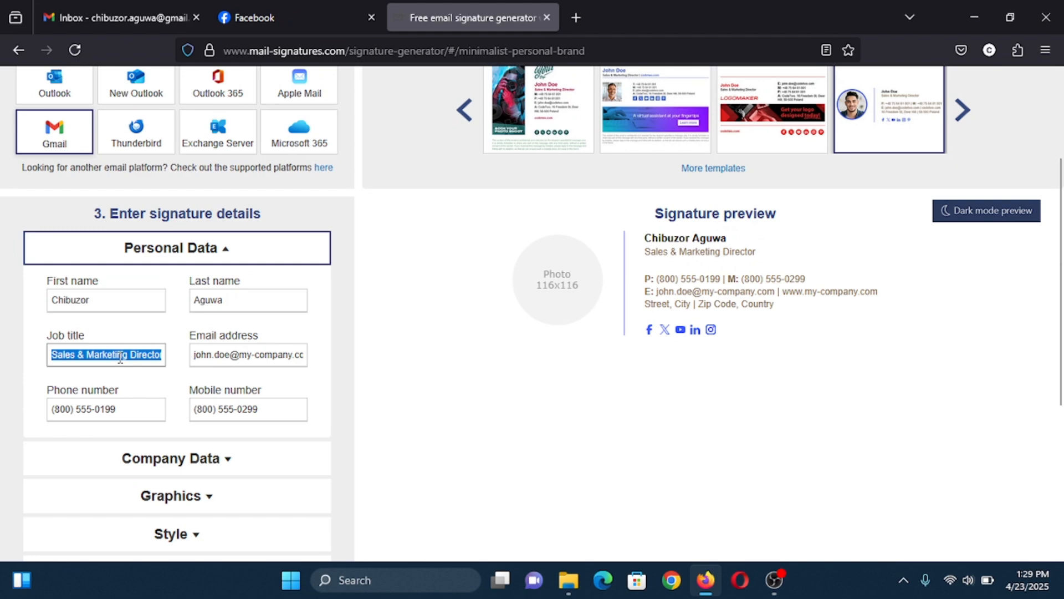
{"action": "left_click", "coordinate": [120, 358]}
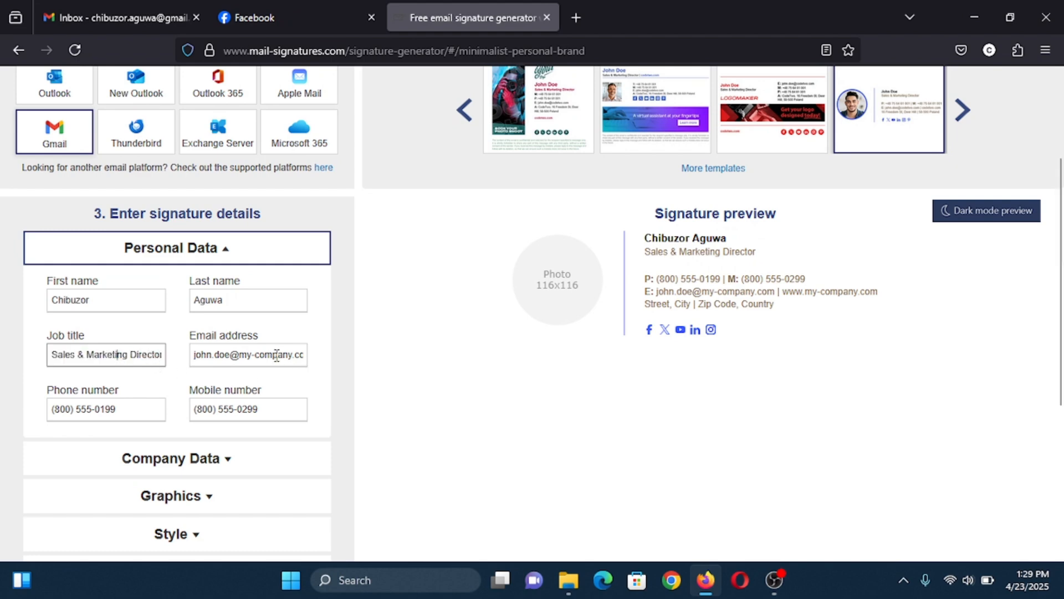
{"action": "double_click", "coordinate": [276, 356]}
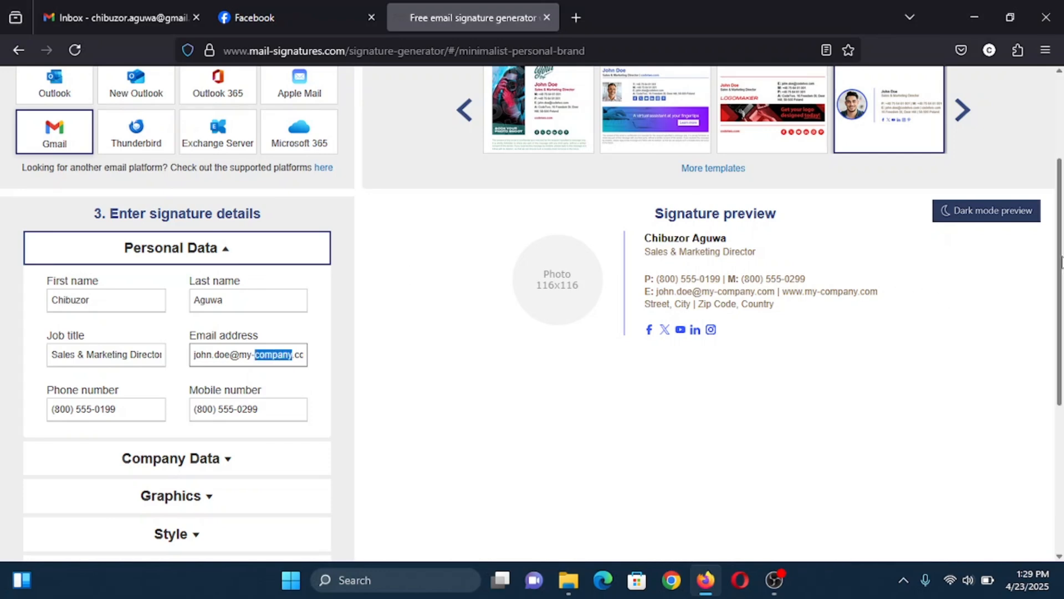
{"action": "scroll", "coordinate": [349, 217], "scroll_direction": "down", "scroll_amount": 1}
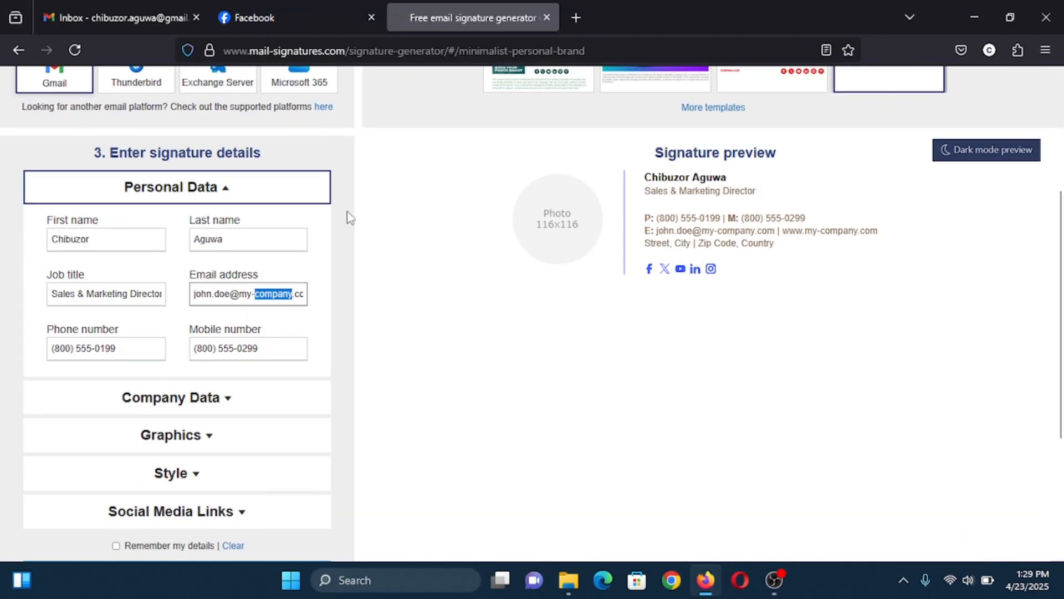
{"action": "left_click", "coordinate": [226, 294]}
{"action": "left_click_drag", "start_coordinate": [260, 348], "coordinate": [181, 344]}
{"action": "triple_click", "coordinate": [149, 345]}
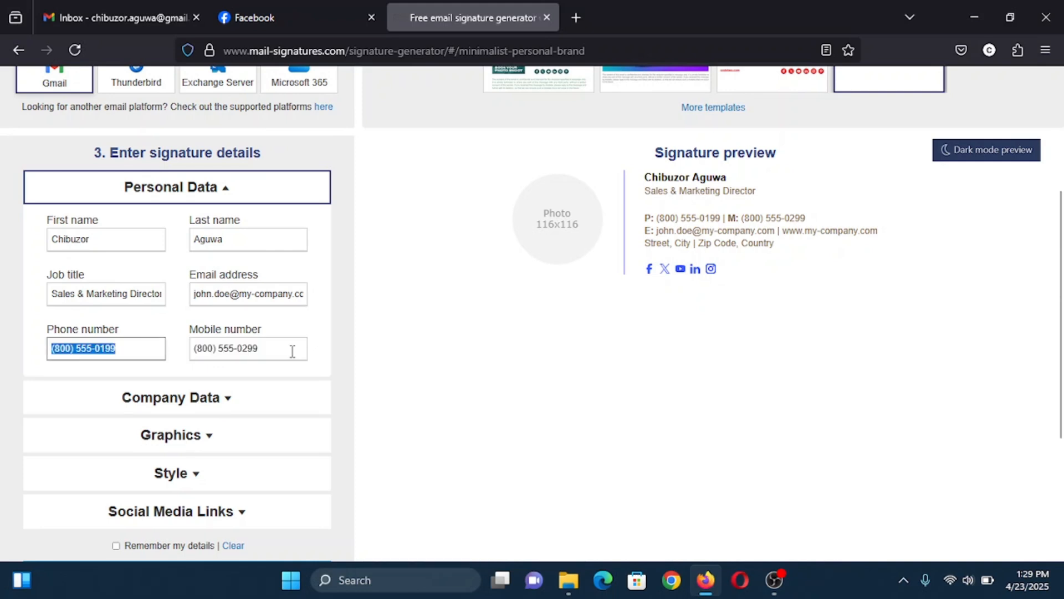
Set the company name to Blogginfotech in the company data
{"action": "scroll", "coordinate": [1062, 266], "scroll_direction": "down", "scroll_amount": 1}
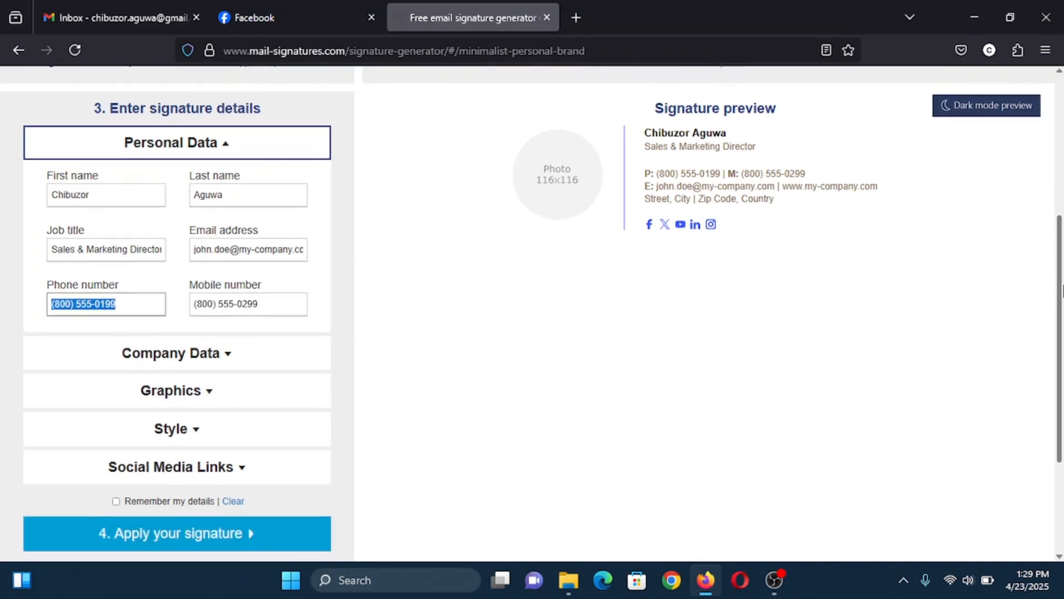
{"action": "left_click", "coordinate": [231, 357]}
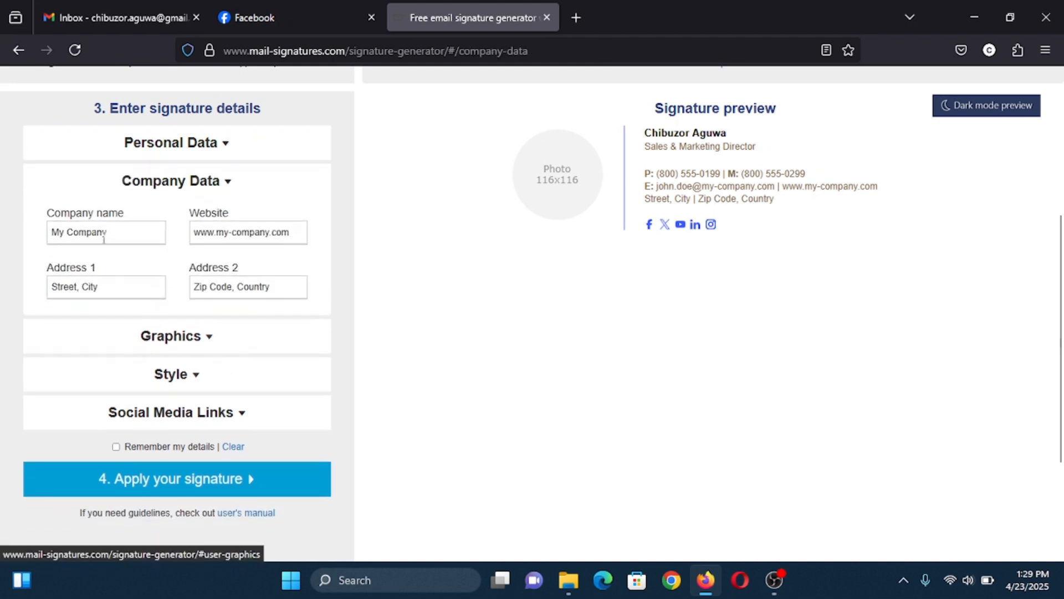
{"action": "double_click", "coordinate": [121, 234]}
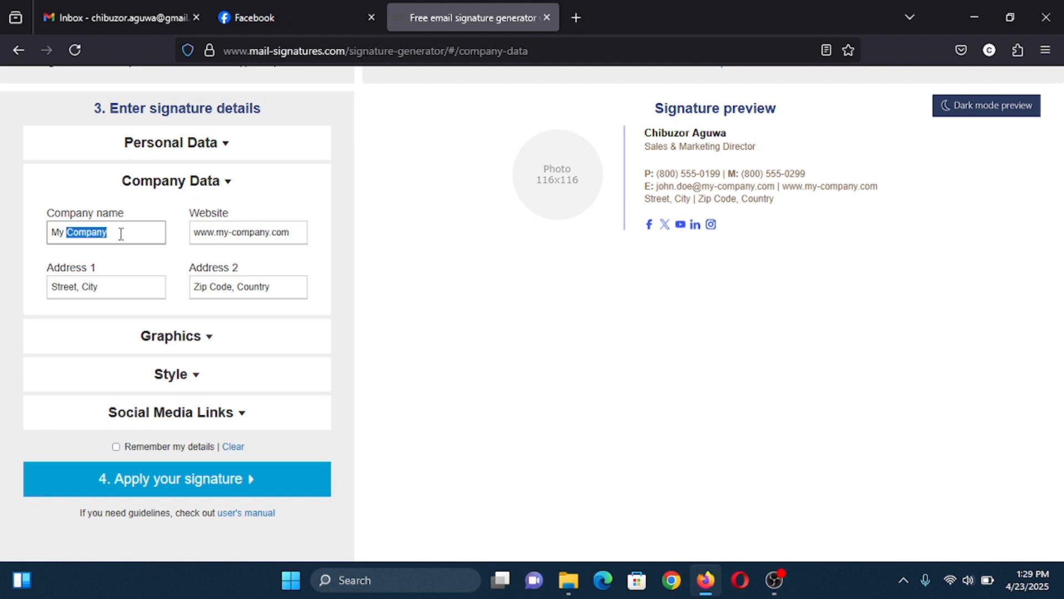
{"action": "key", "text": "BackSpace"}
{"action": "key", "text": "BackSpace"}
{"action": "key", "text": "BackSpace"}
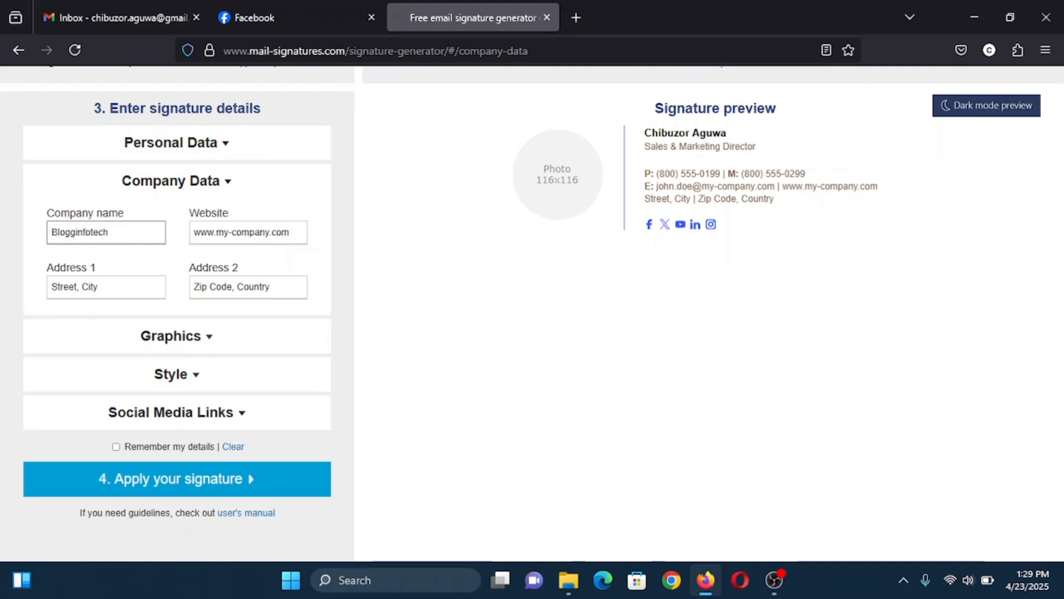
{"action": "triple_click", "coordinate": [274, 232]}
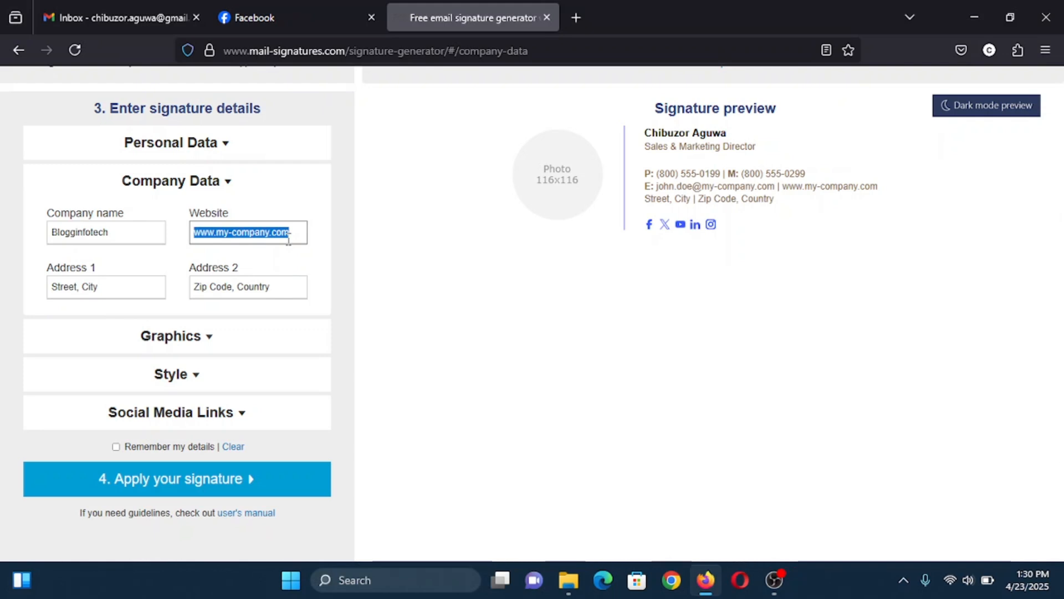
{"action": "type", "text": "Https"}
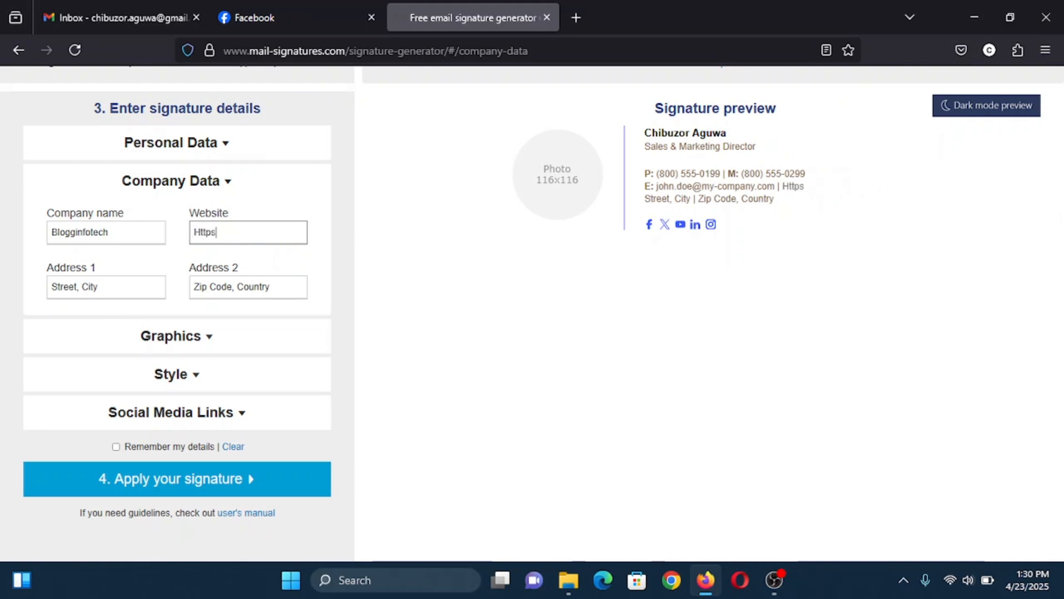
{"action": "type", "text": "://blogginfotech"}
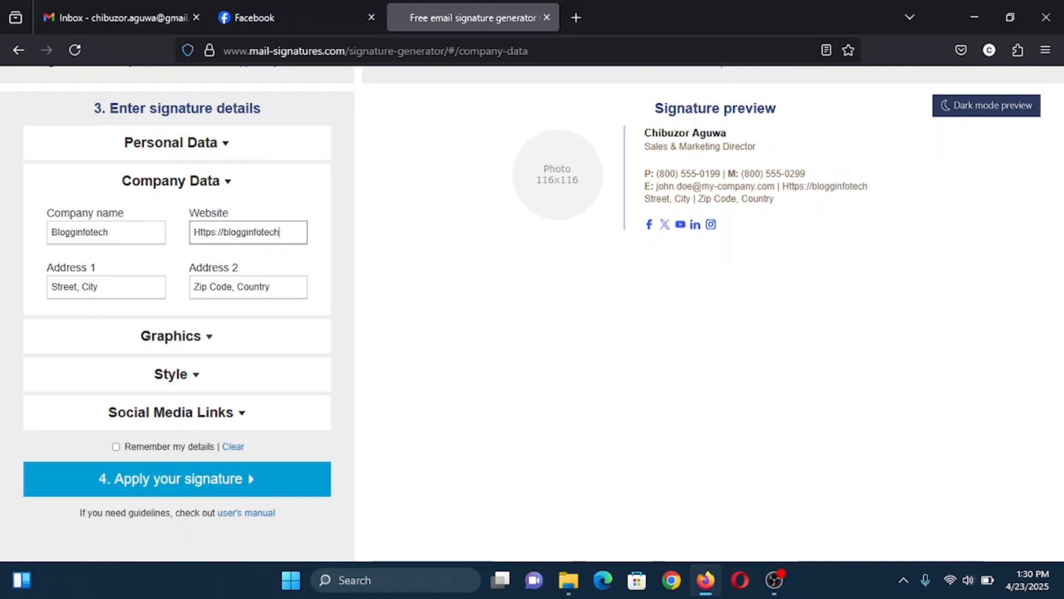
{"action": "type", "text": ".com"}
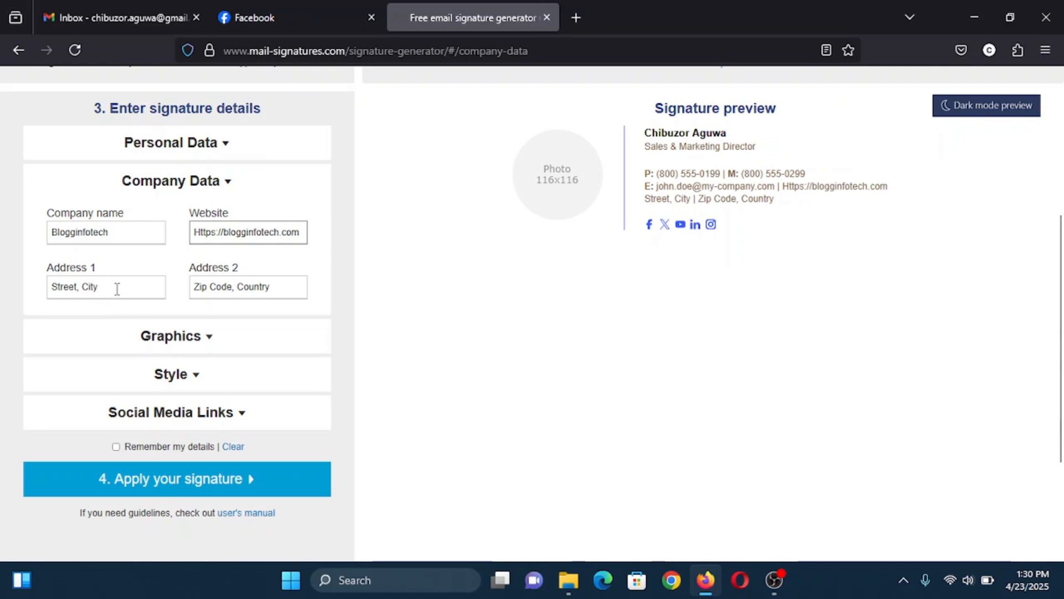
Examine the two address fields in the company data
{"action": "triple_click", "coordinate": [104, 288]}
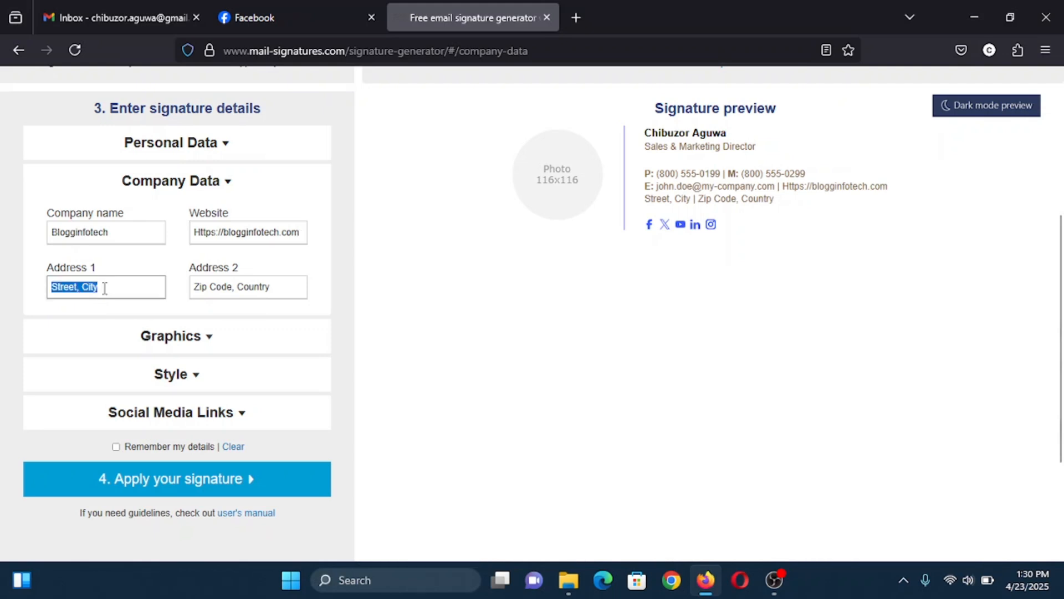
{"action": "left_click", "coordinate": [117, 287]}
{"action": "triple_click", "coordinate": [254, 285]}
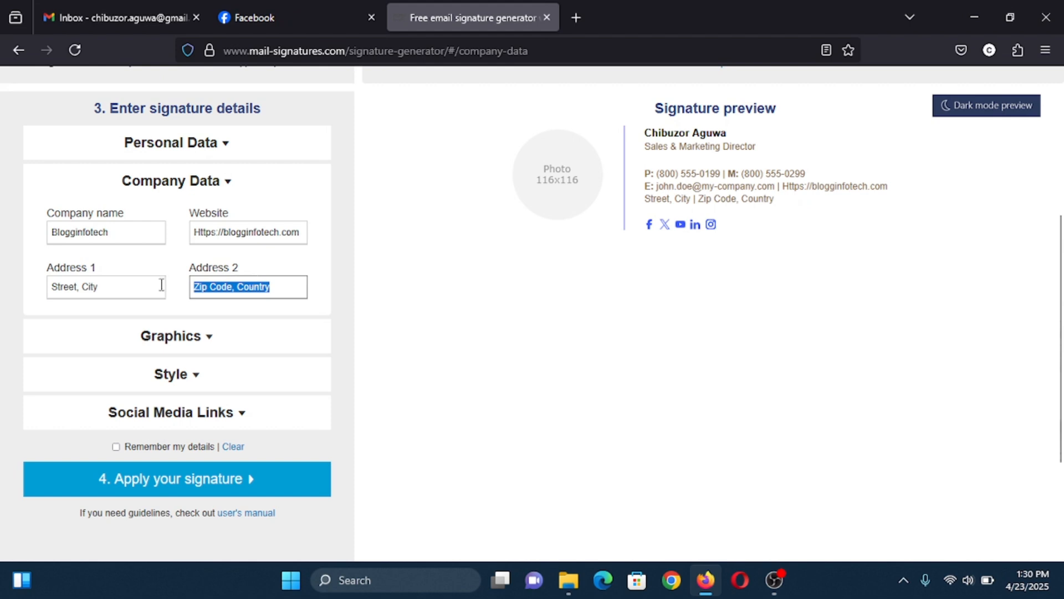
Replace the placeholder in the company's second address field with the postal code
{"action": "triple_click", "coordinate": [132, 286]}
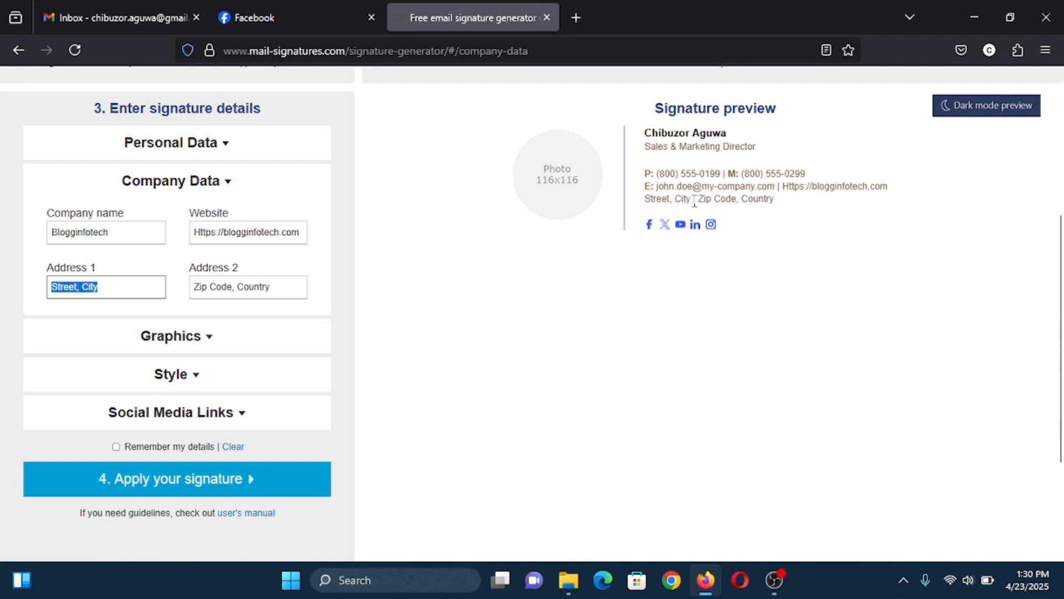
{"action": "double_click", "coordinate": [274, 290]}
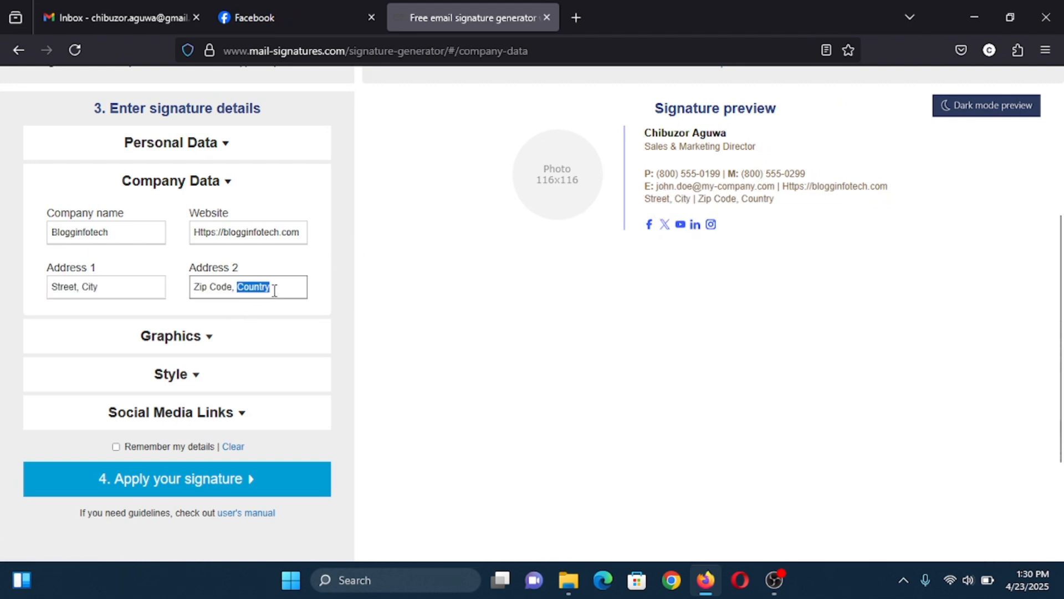
{"action": "key", "text": "ctrl+a"}
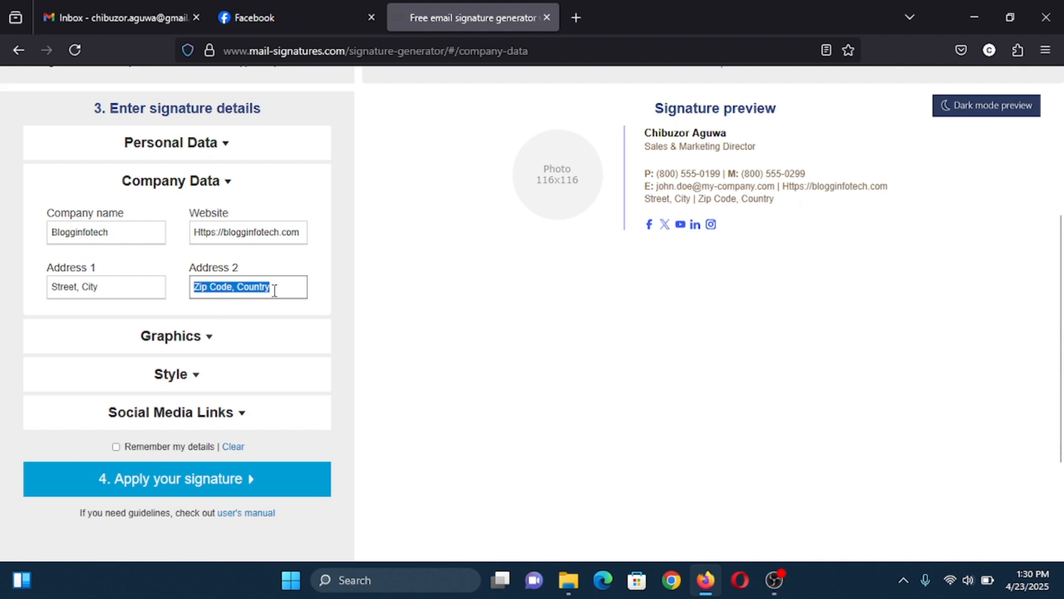
{"action": "type", "text": "440"}
{"action": "type", "text": "1"}
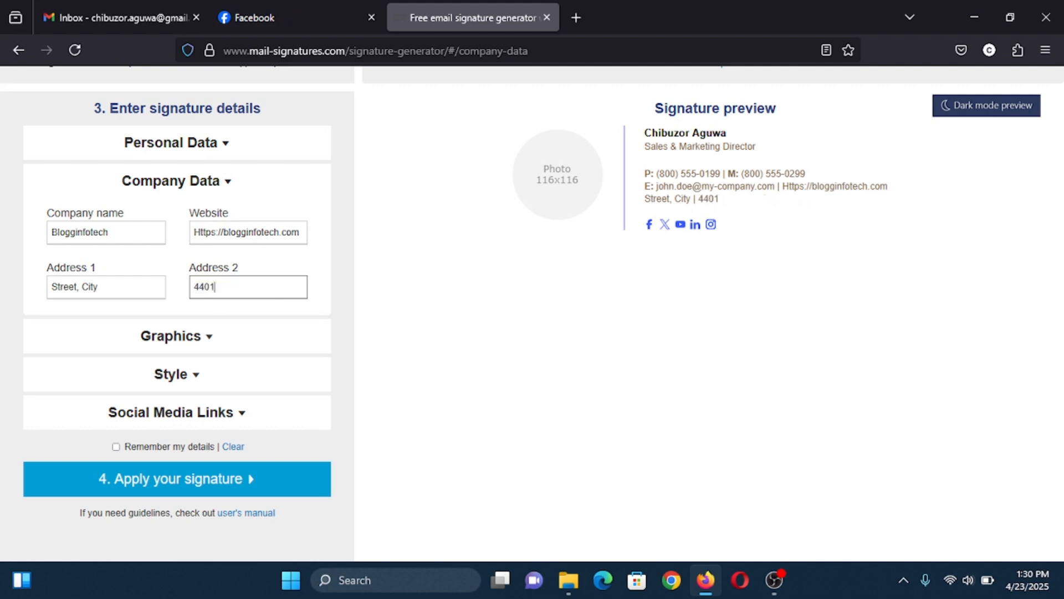
{"action": "type", "text": "01"}
Replace the word City in the company's first address field with the company's city name
{"action": "triple_click", "coordinate": [105, 292]}
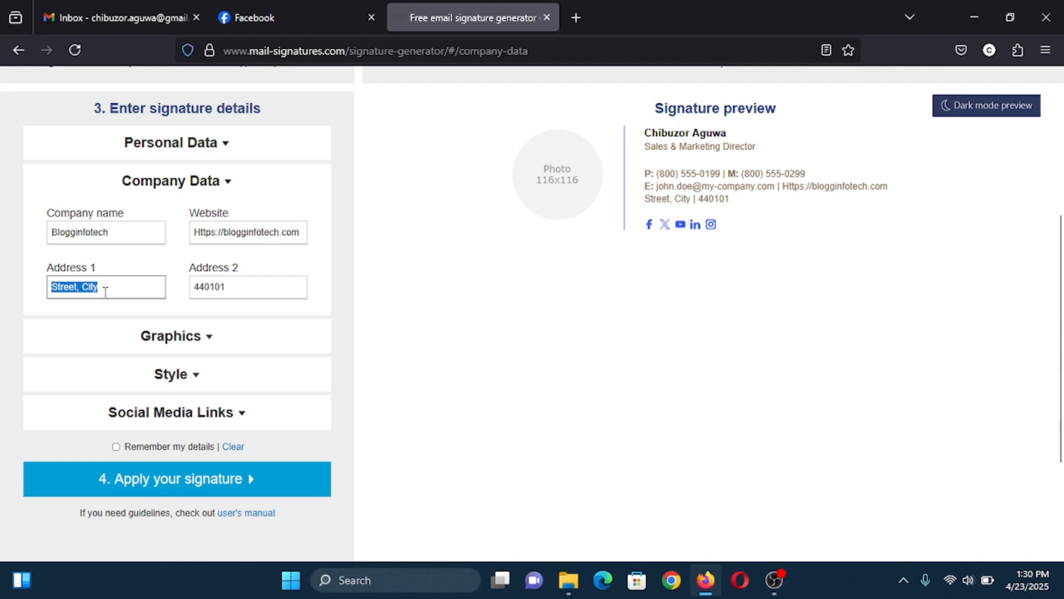
{"action": "left_click", "coordinate": [107, 287]}
{"action": "key", "text": "BackSpace"}
{"action": "key", "text": "BackSpace"}
{"action": "key", "text": "BackSpace"}
{"action": "key", "text": "BackSpace"}
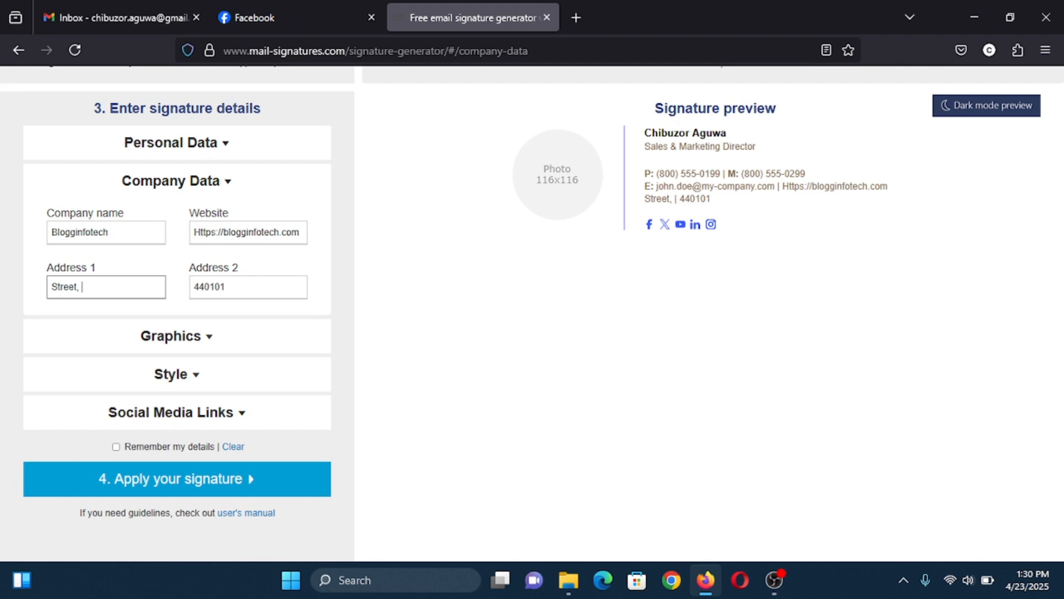
{"action": "type", "text": "Grre"}
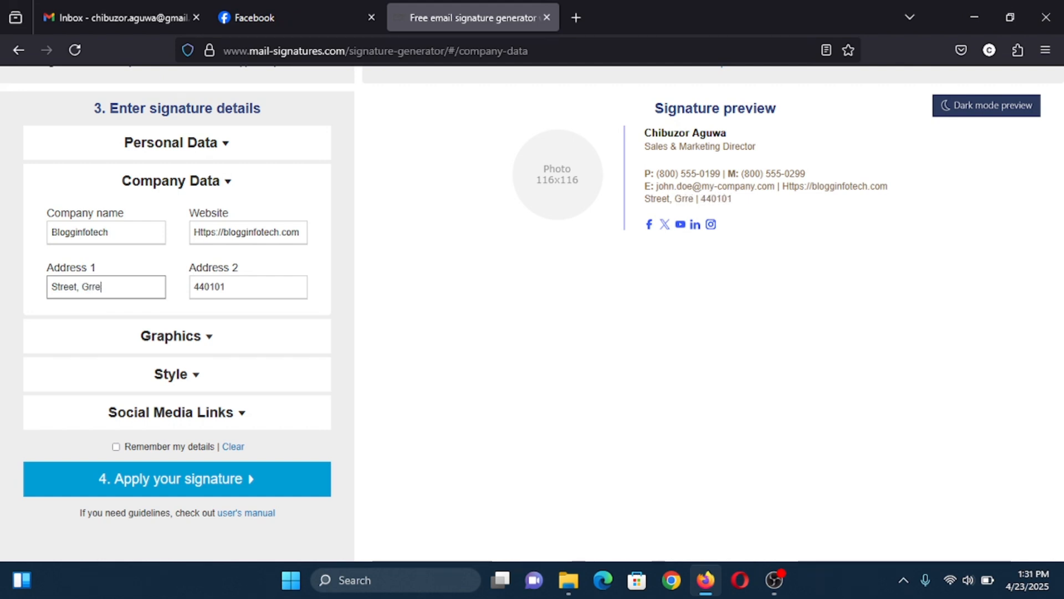
{"action": "type", "text": "nville"}
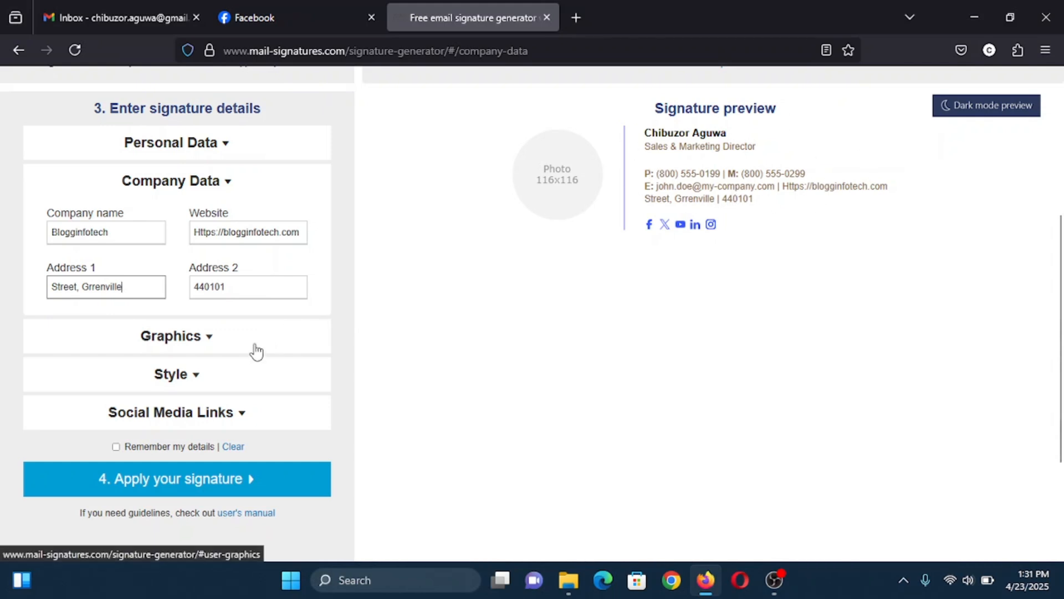
Open the graphics details, then switch to Facebook and copy the image link of the profile photo
{"action": "left_click", "coordinate": [210, 348]}
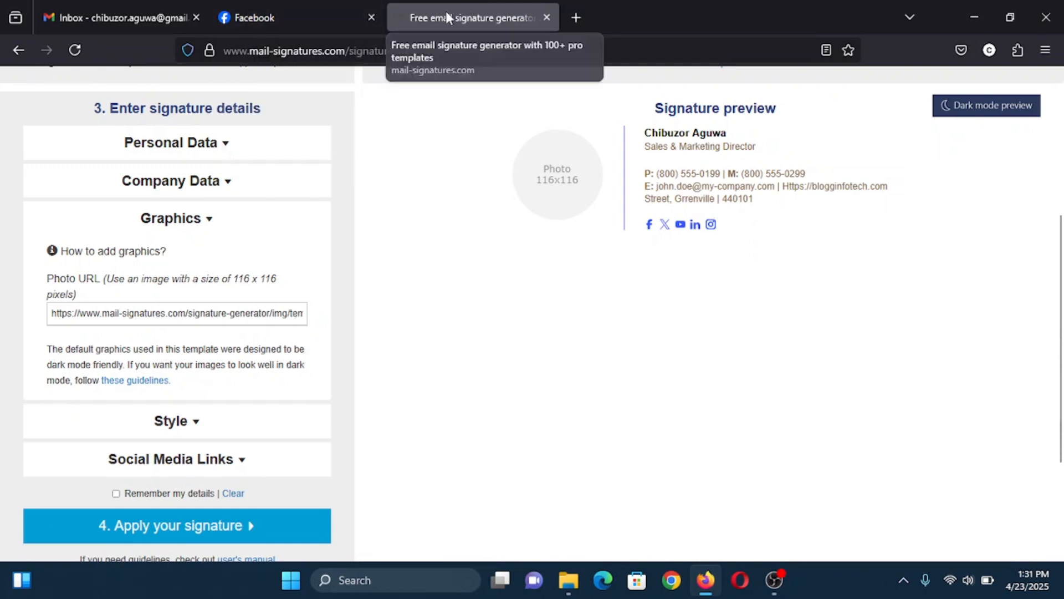
{"action": "left_click", "coordinate": [291, 12]}
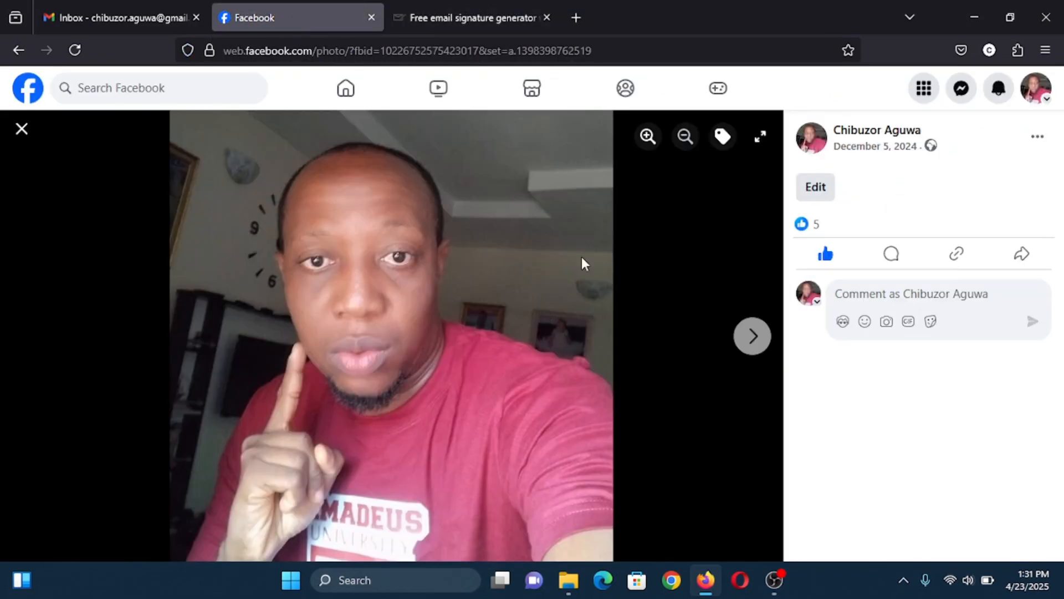
{"action": "left_click", "coordinate": [485, 18]}
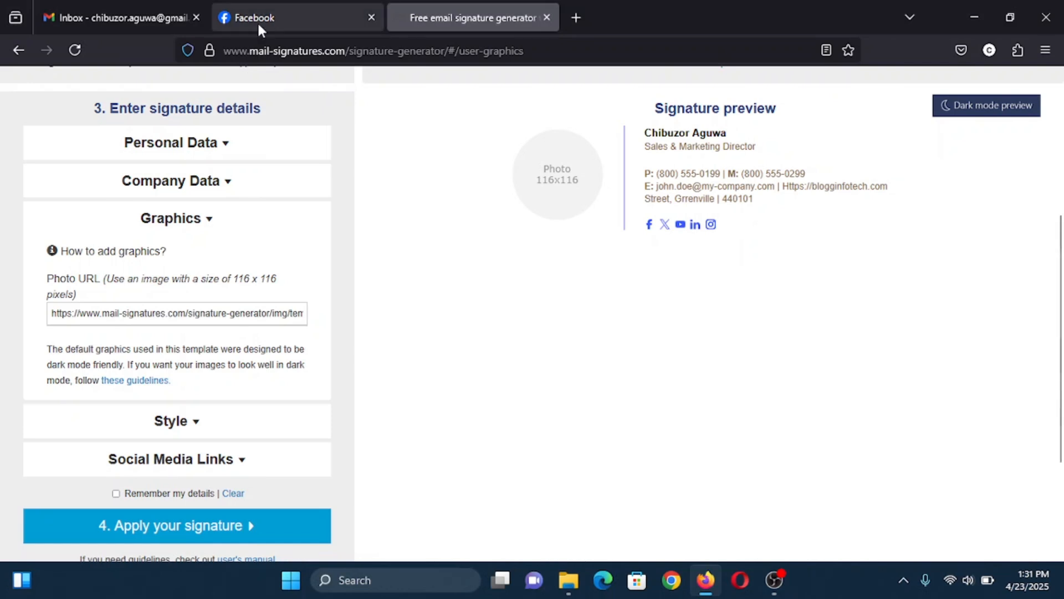
{"action": "left_click", "coordinate": [285, 14]}
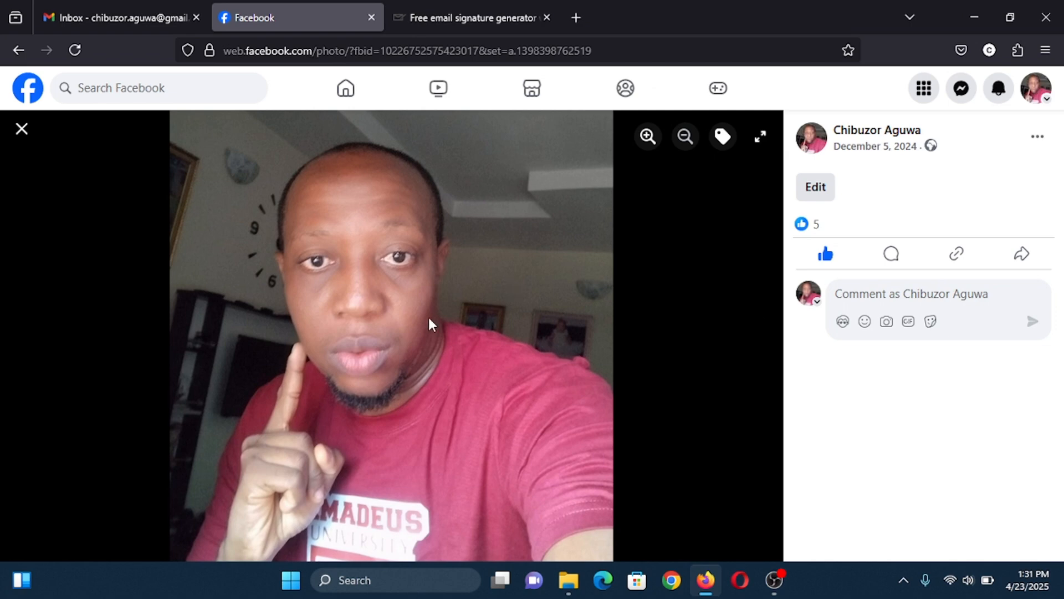
{"action": "right_click", "coordinate": [429, 322]}
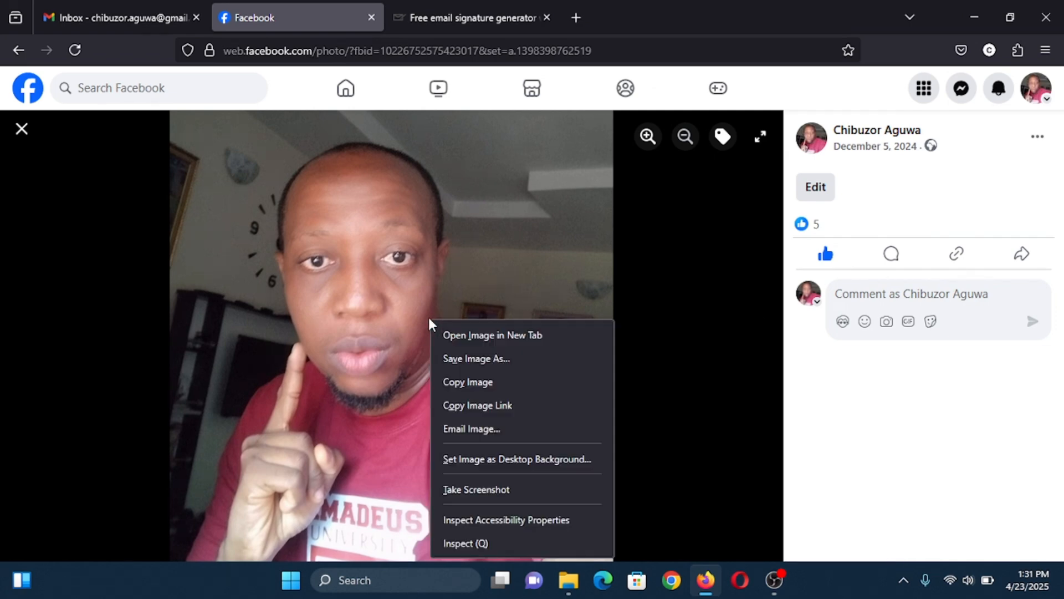
{"action": "left_click", "coordinate": [488, 409]}
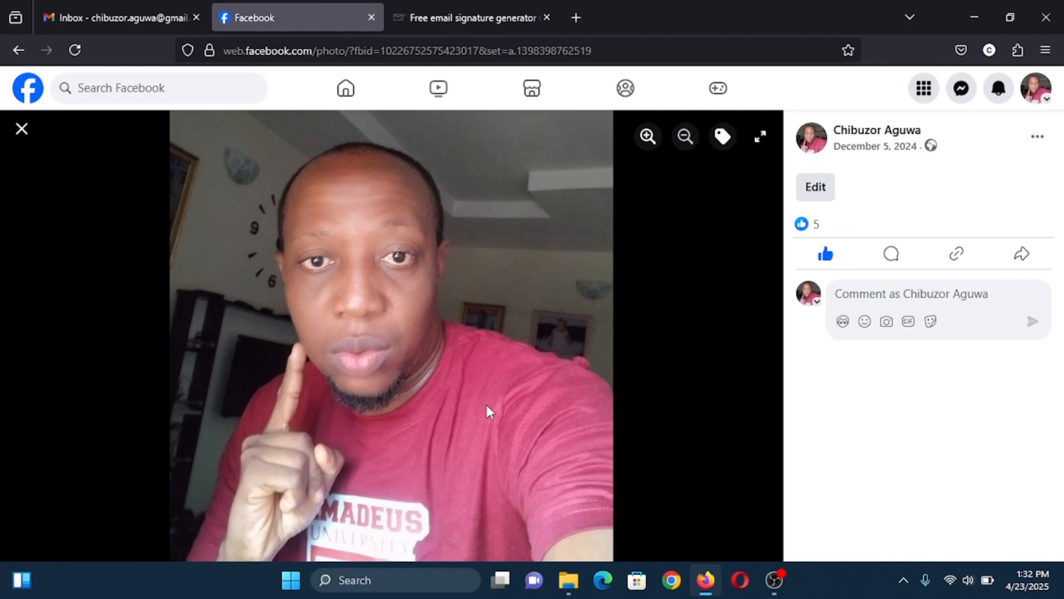
Replace the signature's photo URL in the generator with the copied Facebook image link and compare the preview with the original photo
{"action": "left_click", "coordinate": [109, 16]}
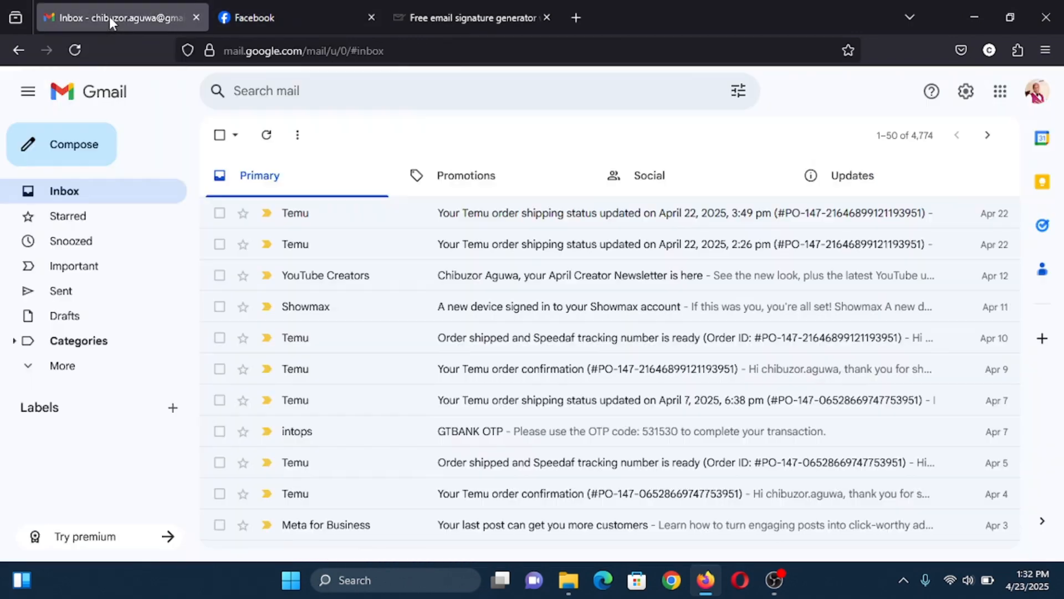
{"action": "left_click", "coordinate": [468, 19]}
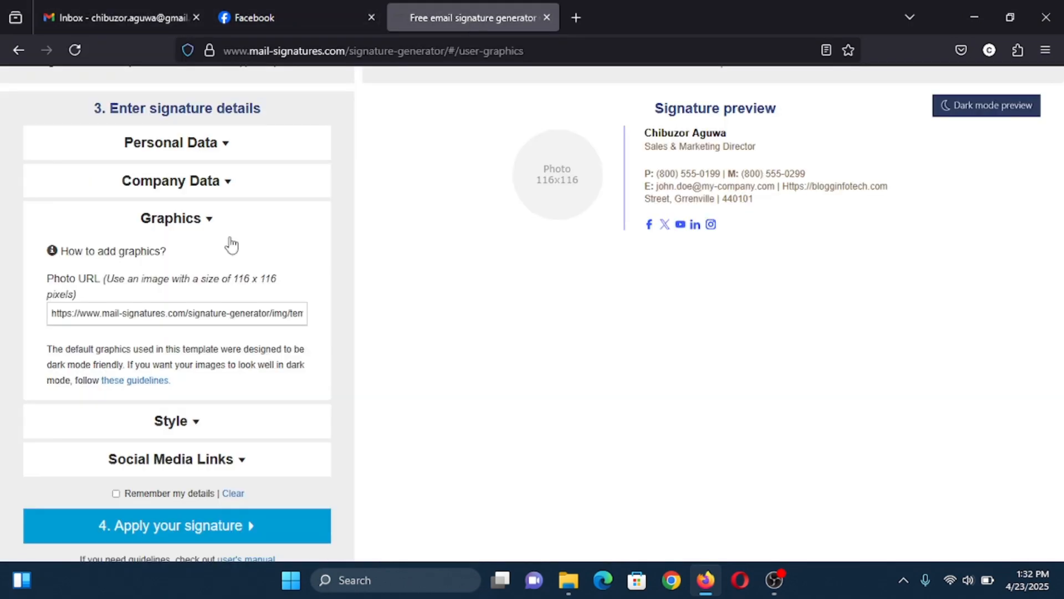
{"action": "double_click", "coordinate": [192, 311]}
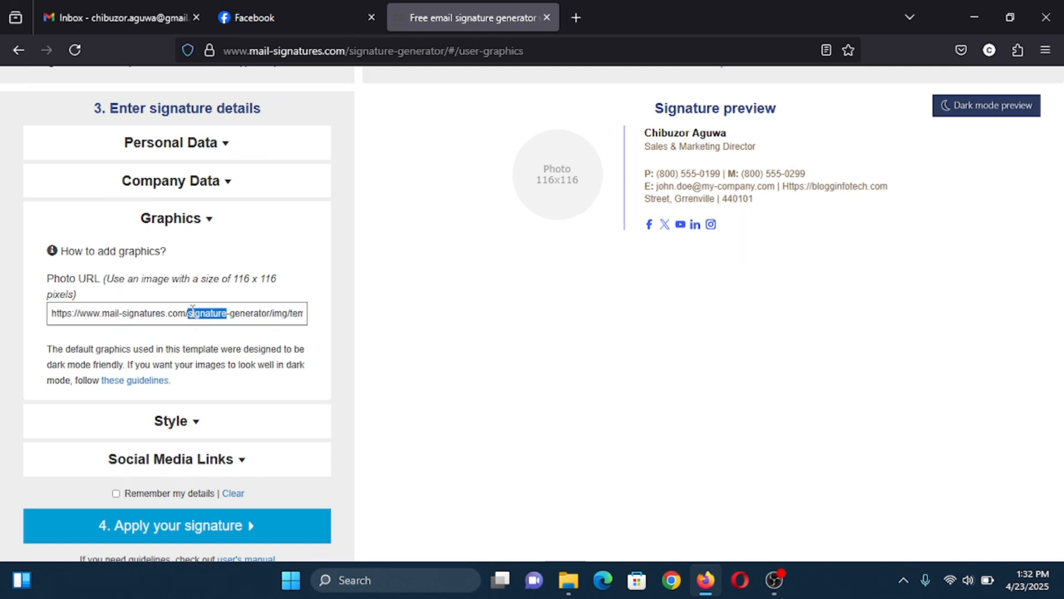
{"action": "triple_click", "coordinate": [192, 312]}
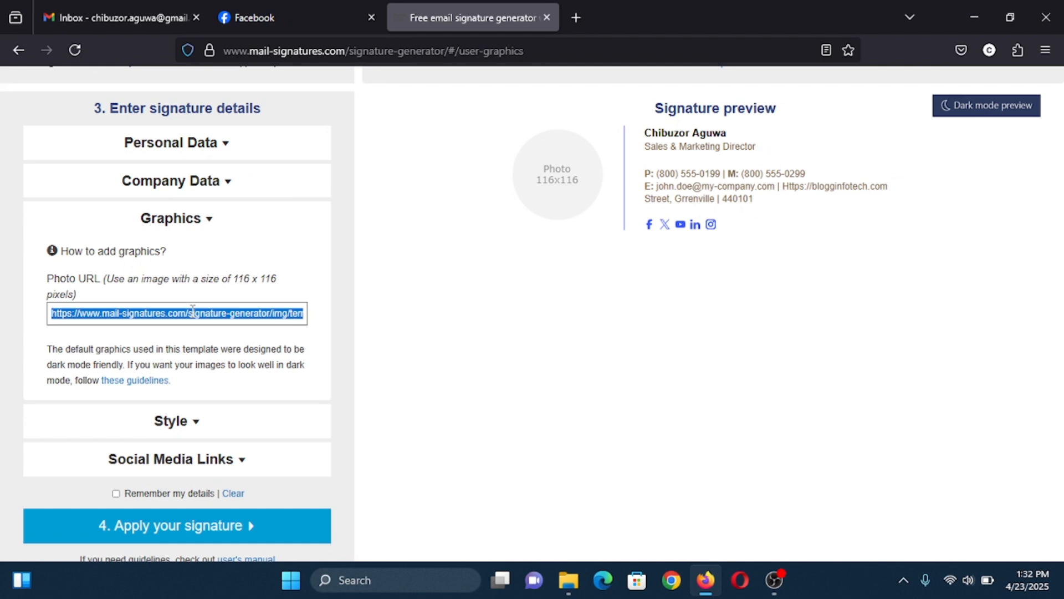
{"action": "key", "text": "BackSpace"}
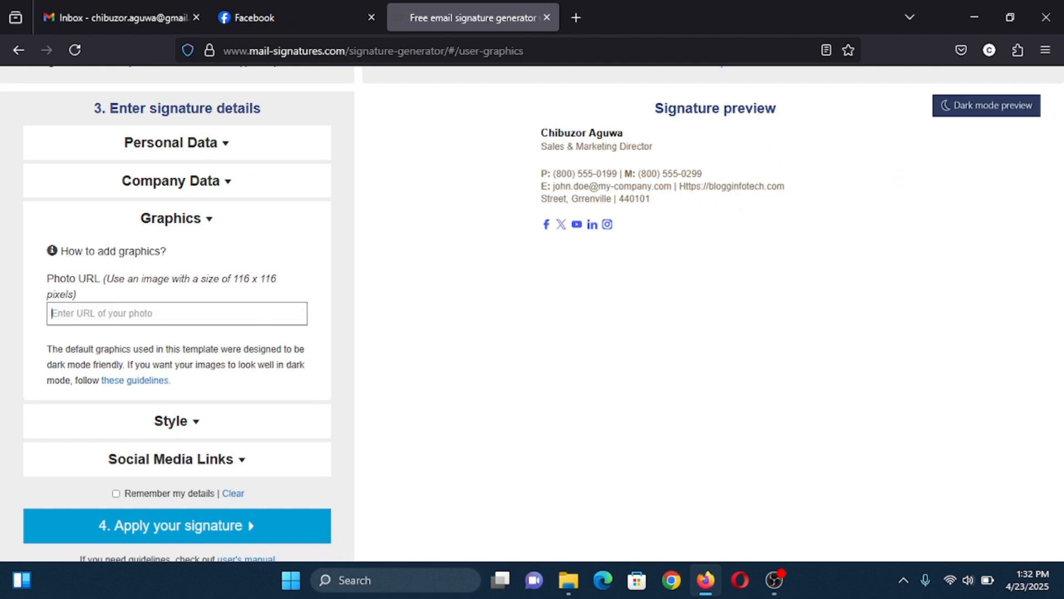
{"action": "right_click", "coordinate": [190, 315]}
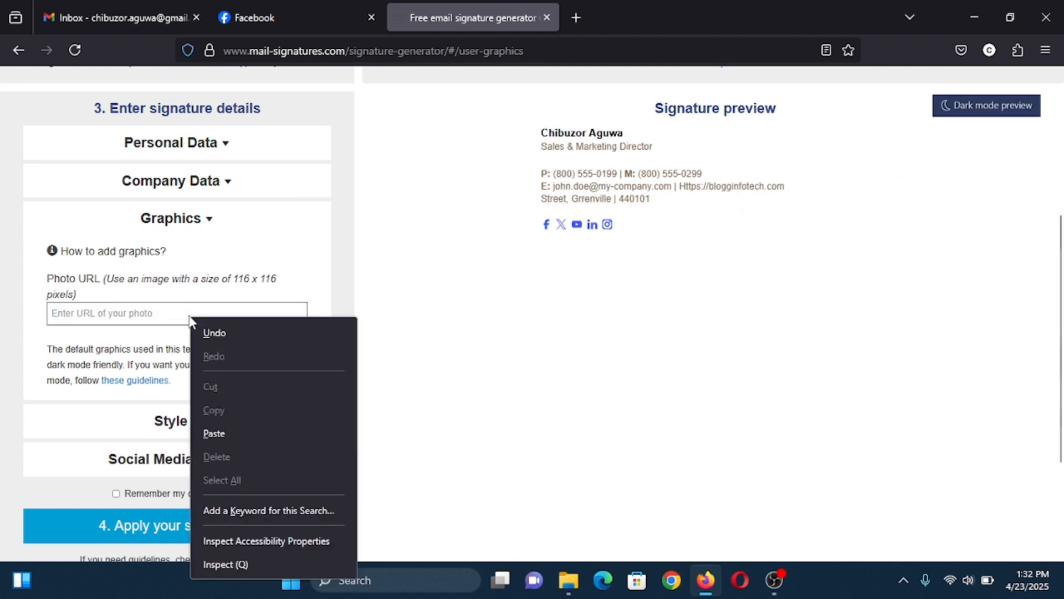
{"action": "left_click", "coordinate": [246, 432]}
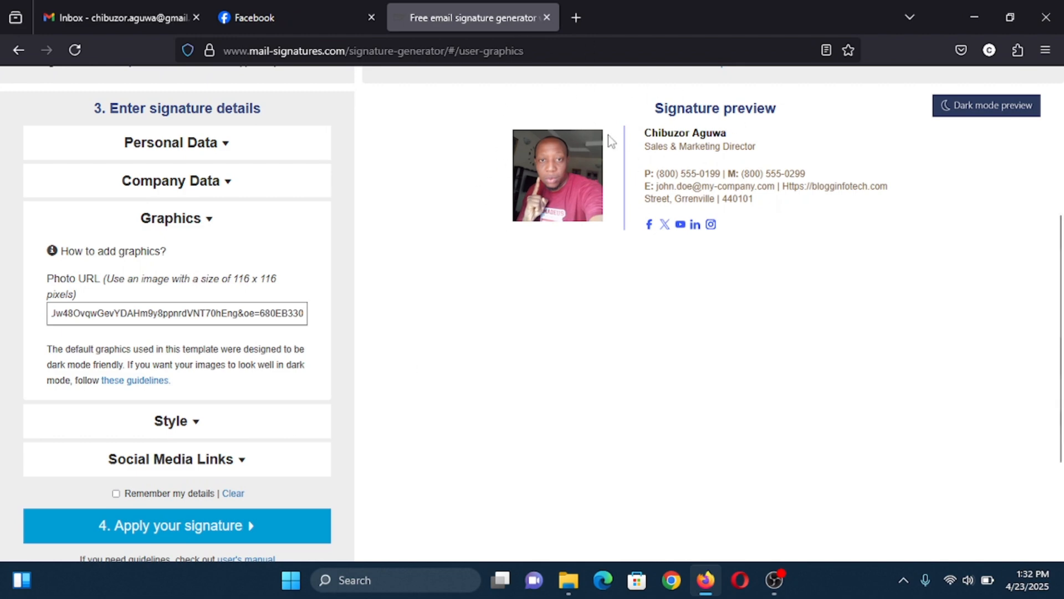
{"action": "left_click", "coordinate": [269, 4]}
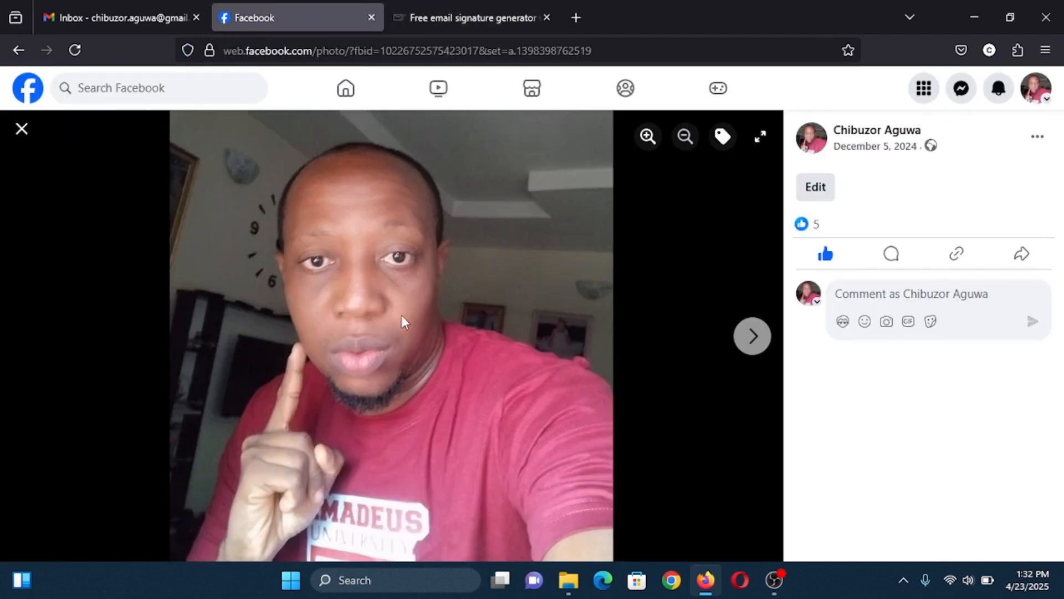
{"action": "left_click", "coordinate": [475, 28]}
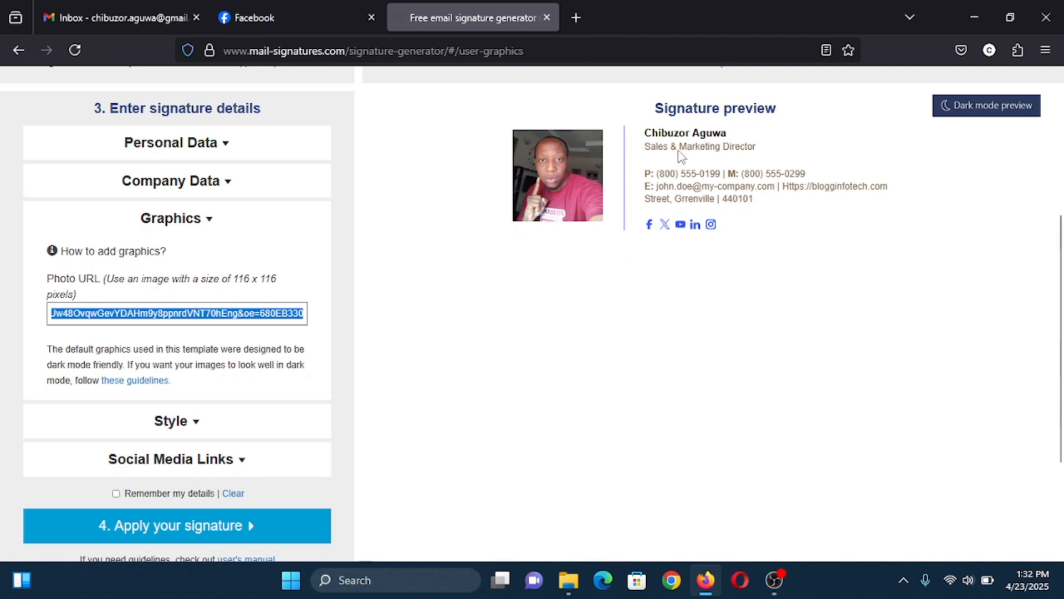
Examine the font color and font style options, the social media link fields and the signature preview
{"action": "left_click", "coordinate": [190, 431]}
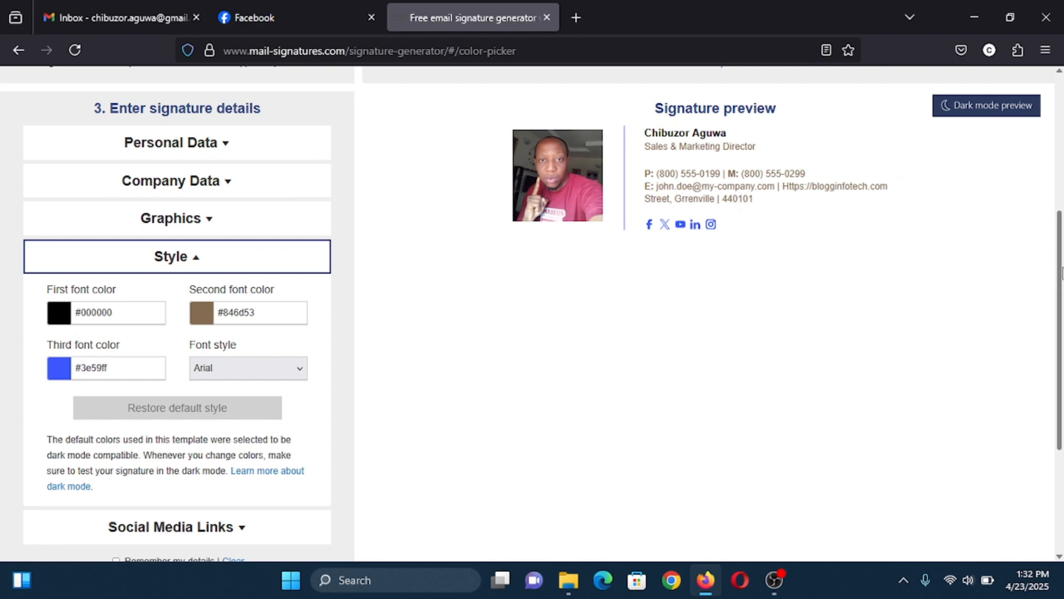
{"action": "scroll", "coordinate": [1062, 271], "scroll_direction": "down", "scroll_amount": 3}
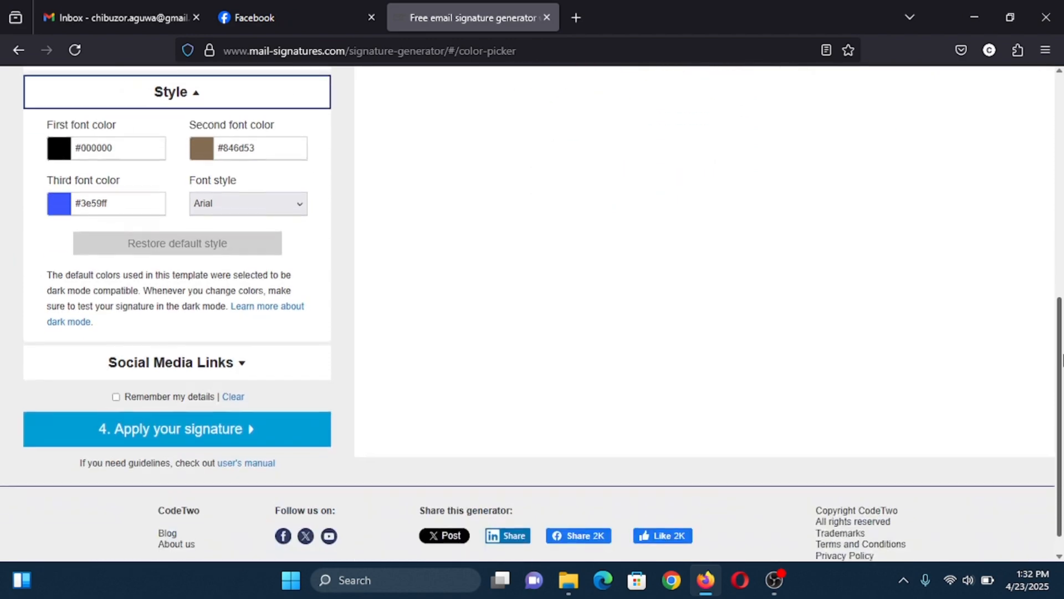
{"action": "left_click", "coordinate": [210, 363]}
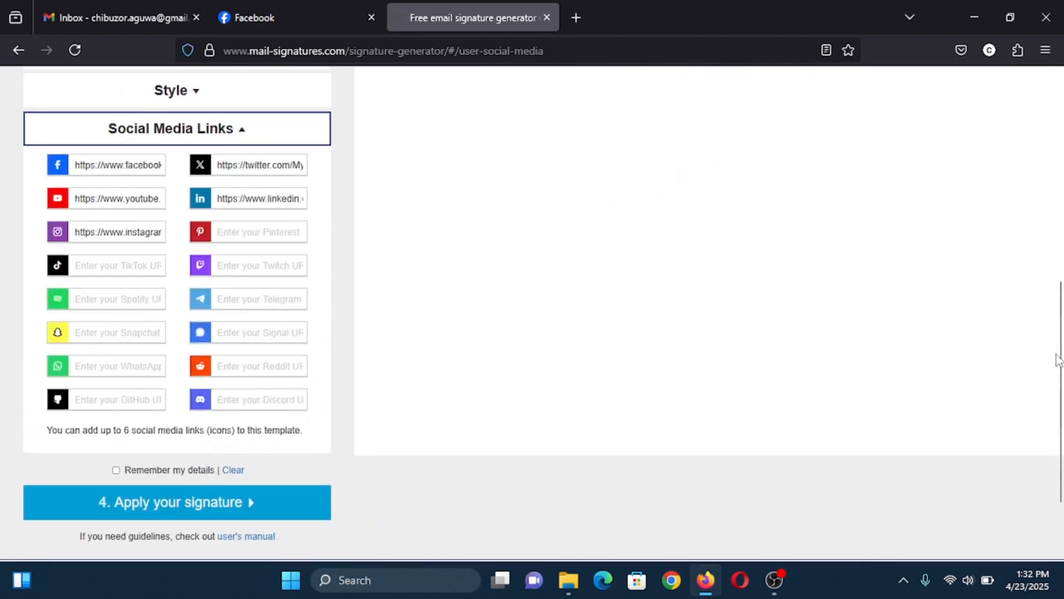
{"action": "mouse_move", "coordinate": [1058, 361]}
{"action": "left_mouse_down"}
{"action": "mouse_move", "coordinate": [1060, 256]}
{"action": "mouse_move", "coordinate": [1063, 291]}
{"action": "left_mouse_up"}
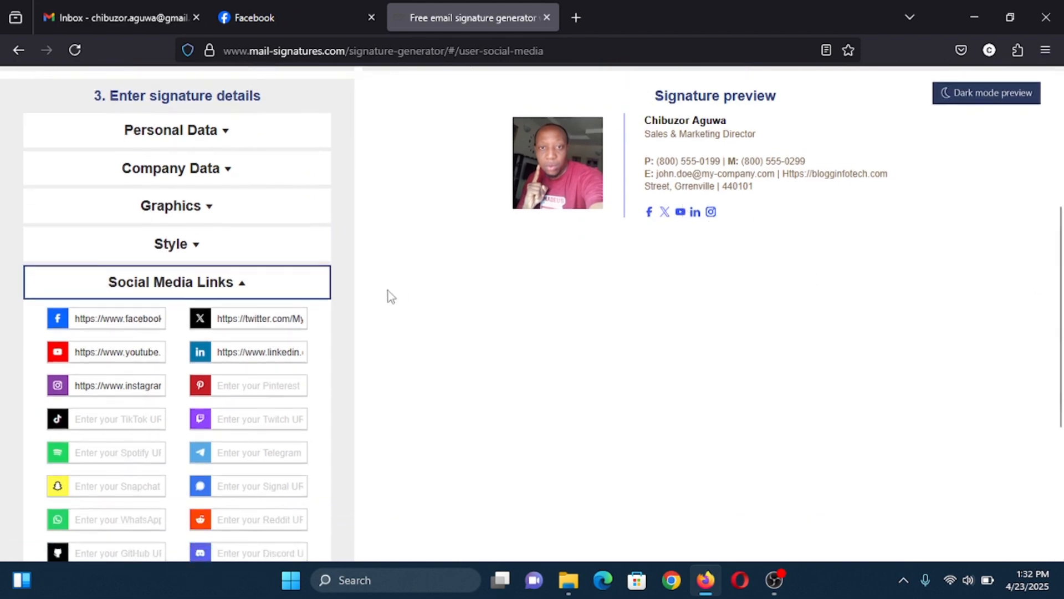
{"action": "triple_click", "coordinate": [131, 320]}
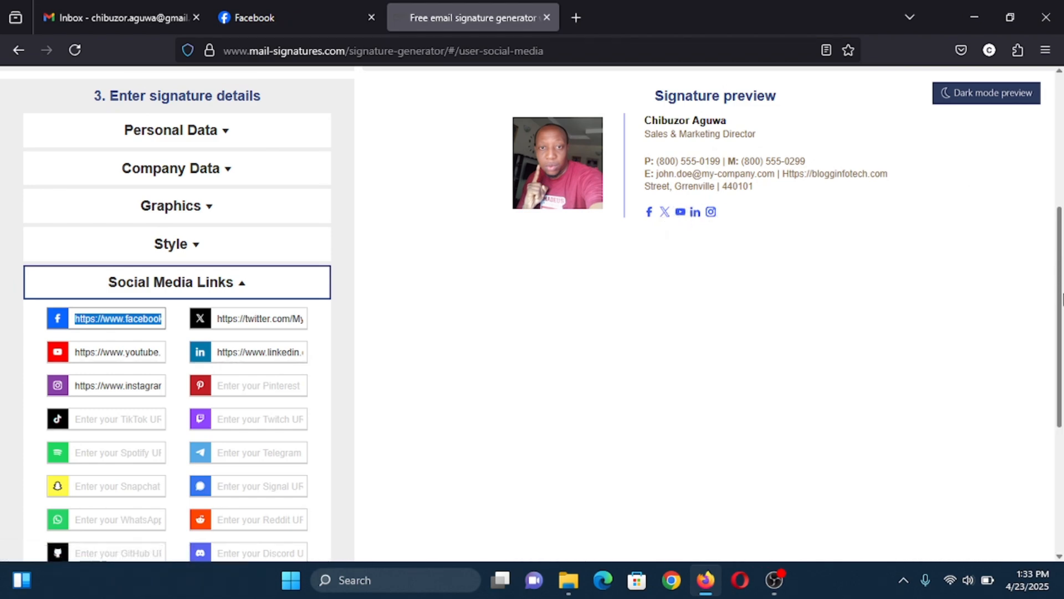
{"action": "mouse_move", "coordinate": [1059, 296]}
{"action": "left_mouse_down"}
{"action": "mouse_move", "coordinate": [1059, 235]}
{"action": "mouse_move", "coordinate": [1061, 268]}
{"action": "left_mouse_up"}
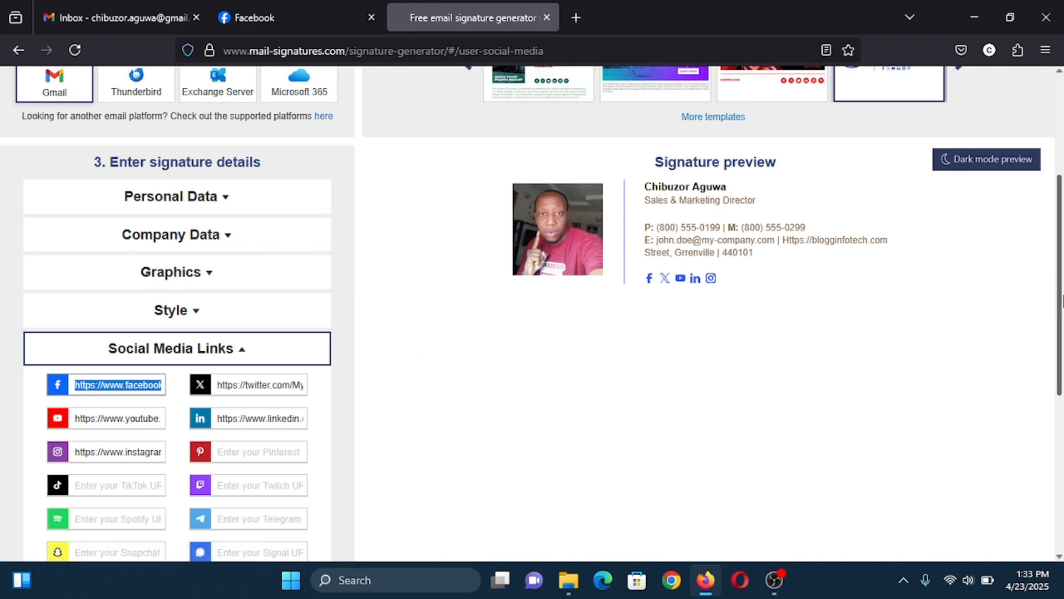
{"action": "scroll", "coordinate": [311, 166], "scroll_direction": "down", "scroll_amount": 3}
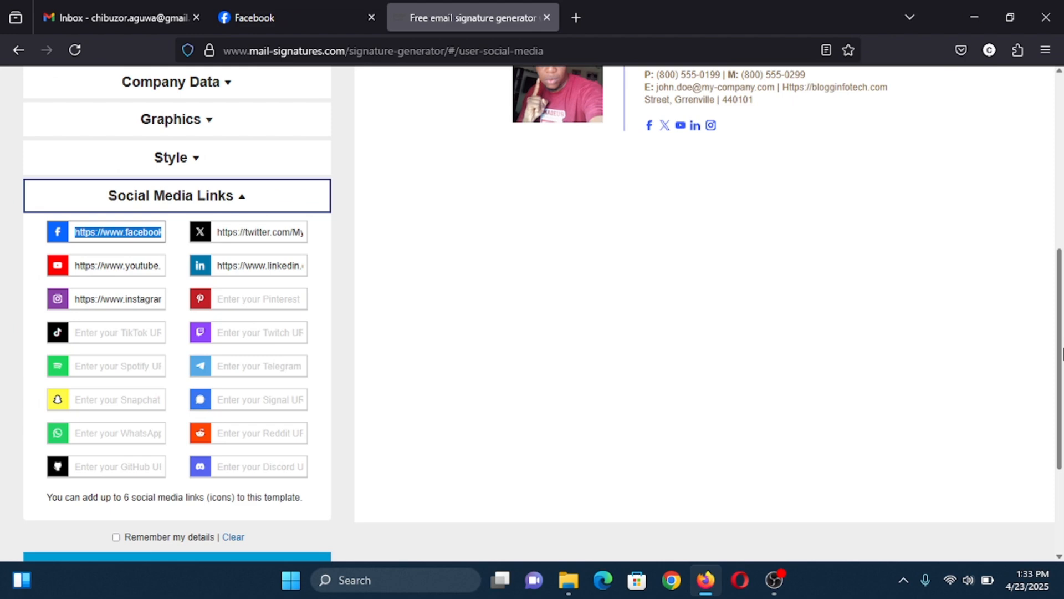
{"action": "scroll", "coordinate": [1061, 355], "scroll_direction": "up", "scroll_amount": 3}
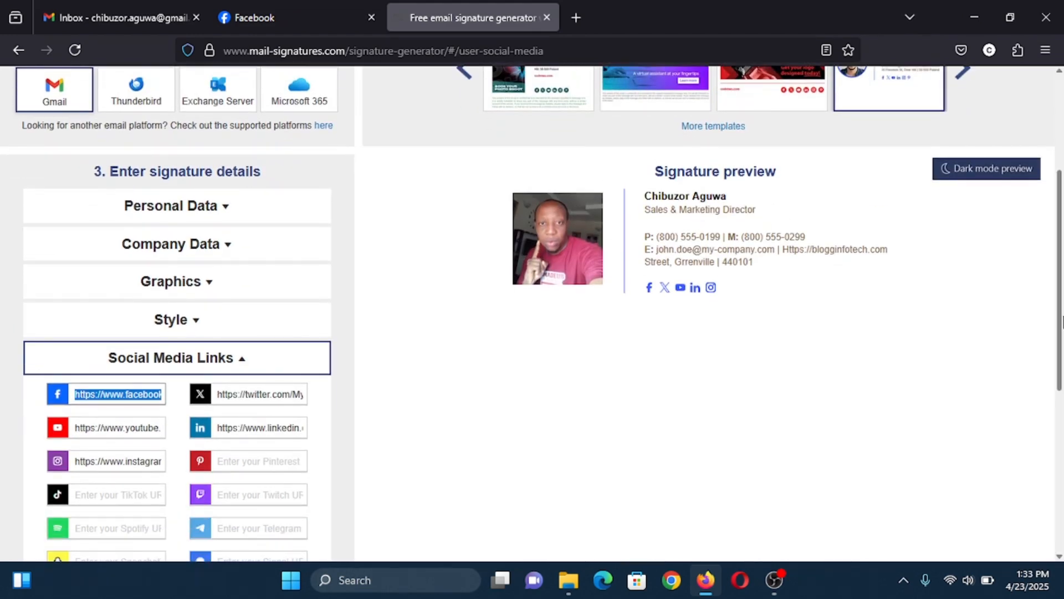
{"action": "scroll", "coordinate": [1061, 333], "scroll_direction": "up", "scroll_amount": 2}
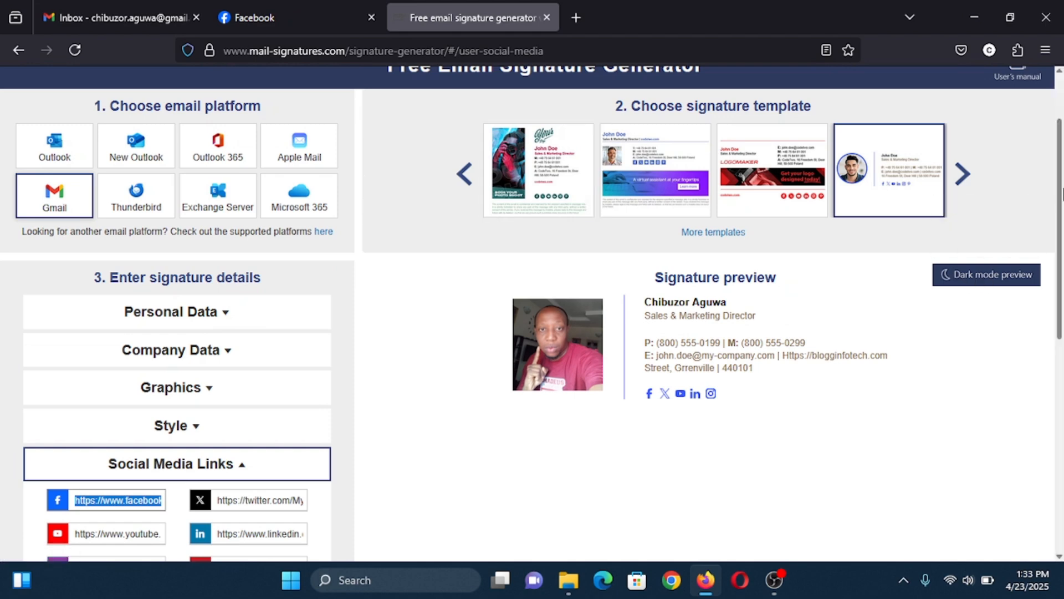
Apply the finished signature and bring up the instructions for adding it to Gmail
{"action": "left_click_drag", "start_coordinate": [1061, 194], "coordinate": [1061, 408]}
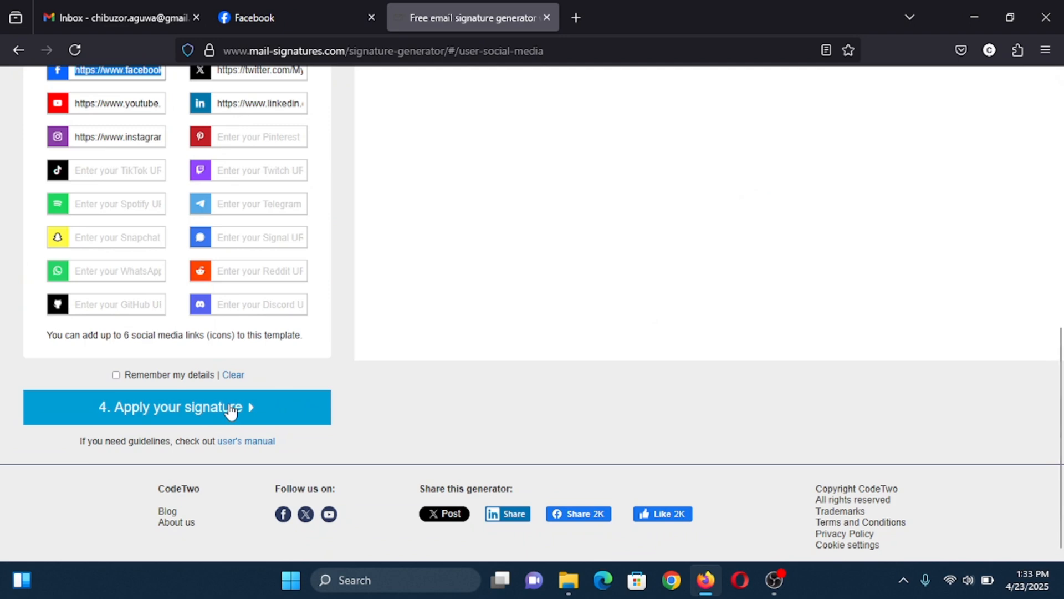
{"action": "left_click", "coordinate": [232, 411]}
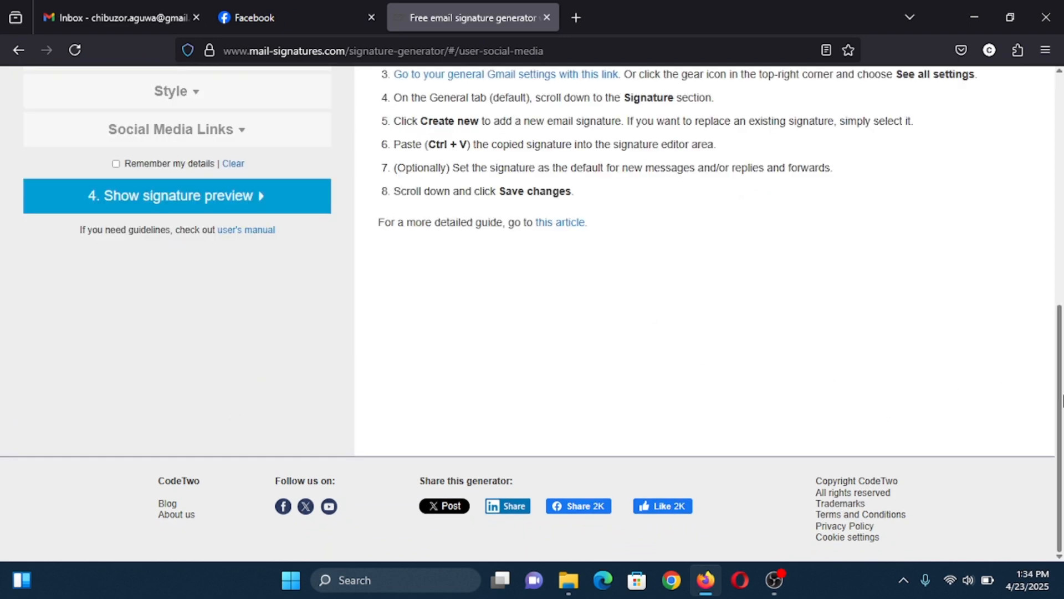
{"action": "left_click_drag", "start_coordinate": [1061, 399], "coordinate": [1061, 242]}
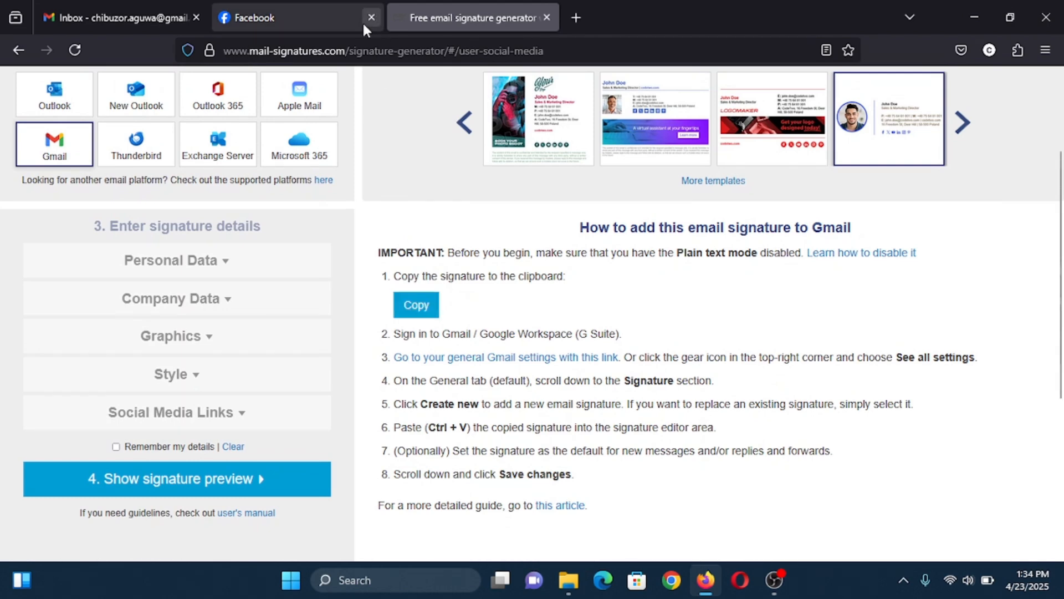
Switch to the Gmail inbox and open its full settings
{"action": "left_click", "coordinate": [111, 14]}
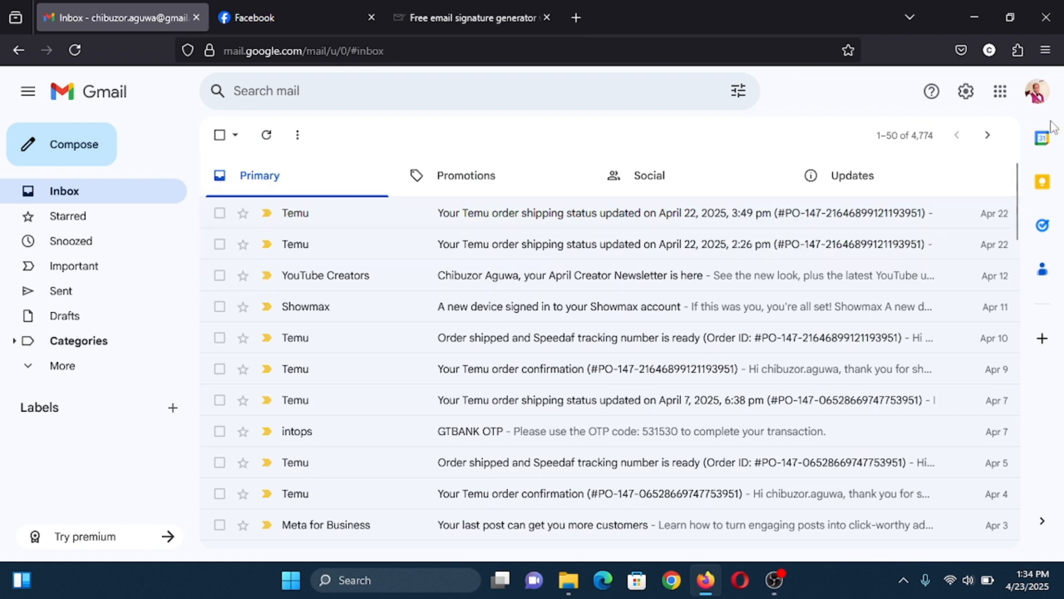
{"action": "left_click", "coordinate": [966, 92]}
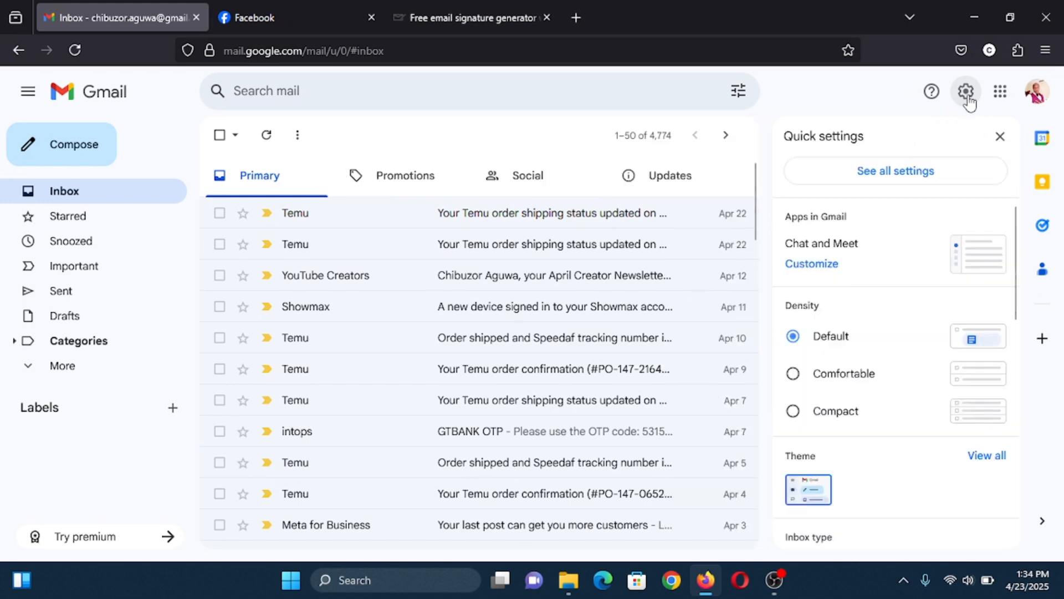
{"action": "left_click", "coordinate": [899, 172]}
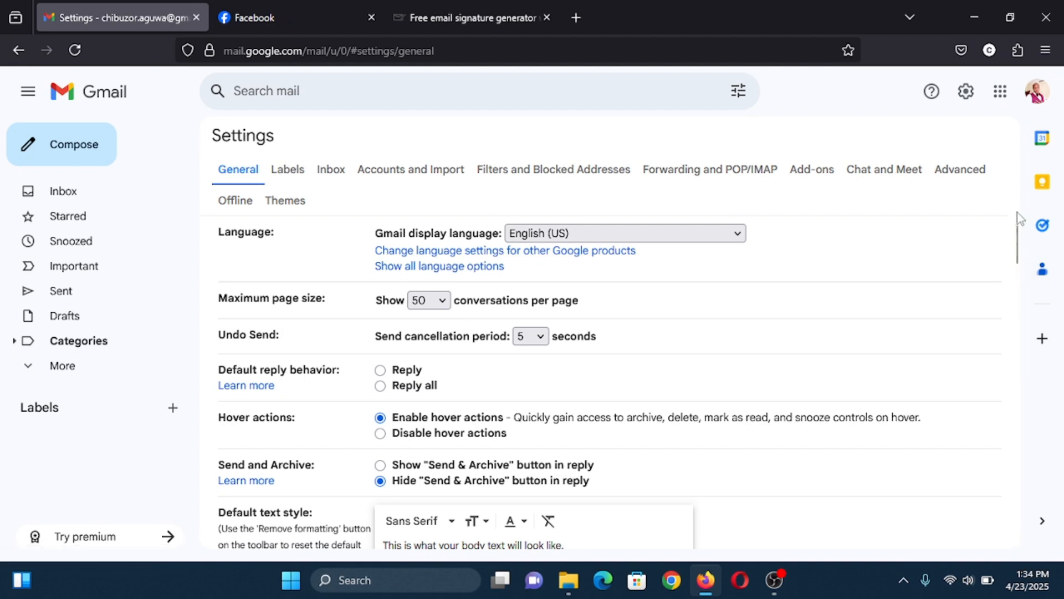
Delete the existing signature in the general settings and save the changes
{"action": "scroll", "coordinate": [1022, 255], "scroll_direction": "down", "scroll_amount": 1}
{"action": "mouse_move", "coordinate": [1022, 255]}
{"action": "left_mouse_down"}
{"action": "mouse_move", "coordinate": [1013, 363]}
{"action": "mouse_move", "coordinate": [1026, 454]}
{"action": "left_mouse_up"}
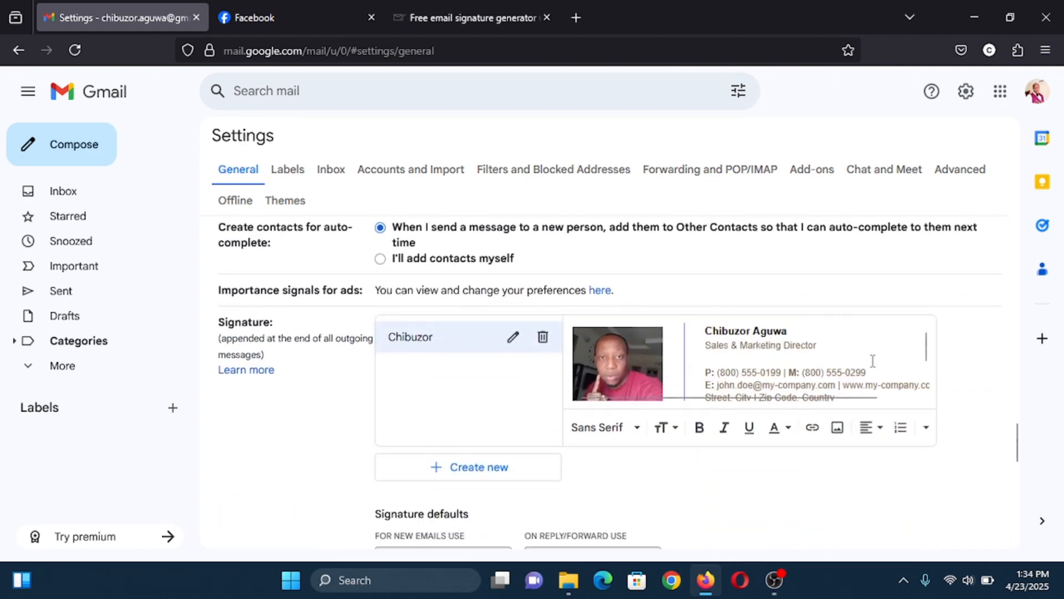
{"action": "left_click", "coordinate": [543, 337]}
{"action": "left_click", "coordinate": [647, 351]}
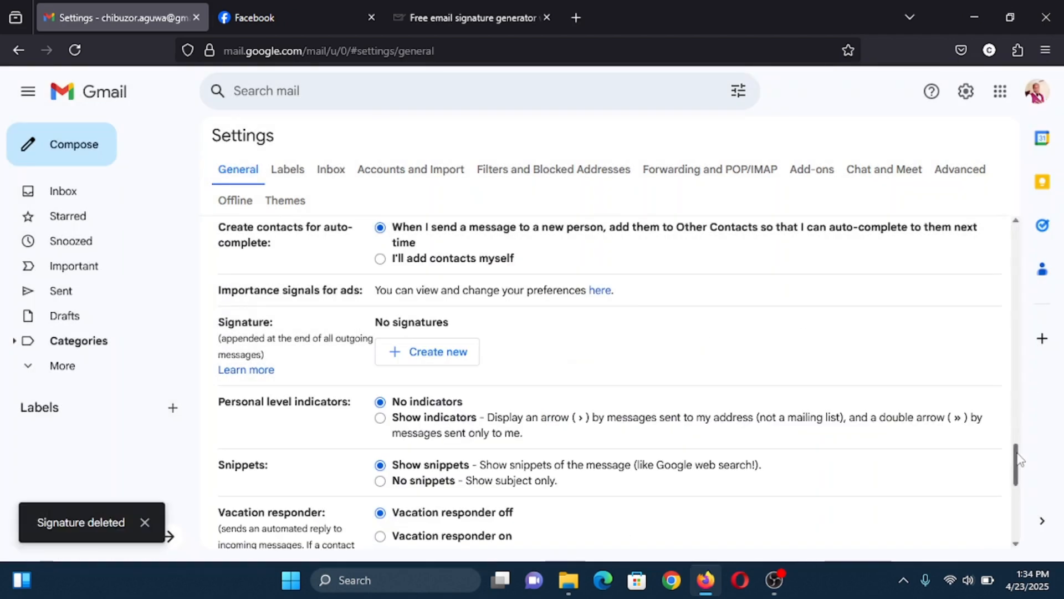
{"action": "scroll", "coordinate": [1010, 494], "scroll_direction": "down", "scroll_amount": 5}
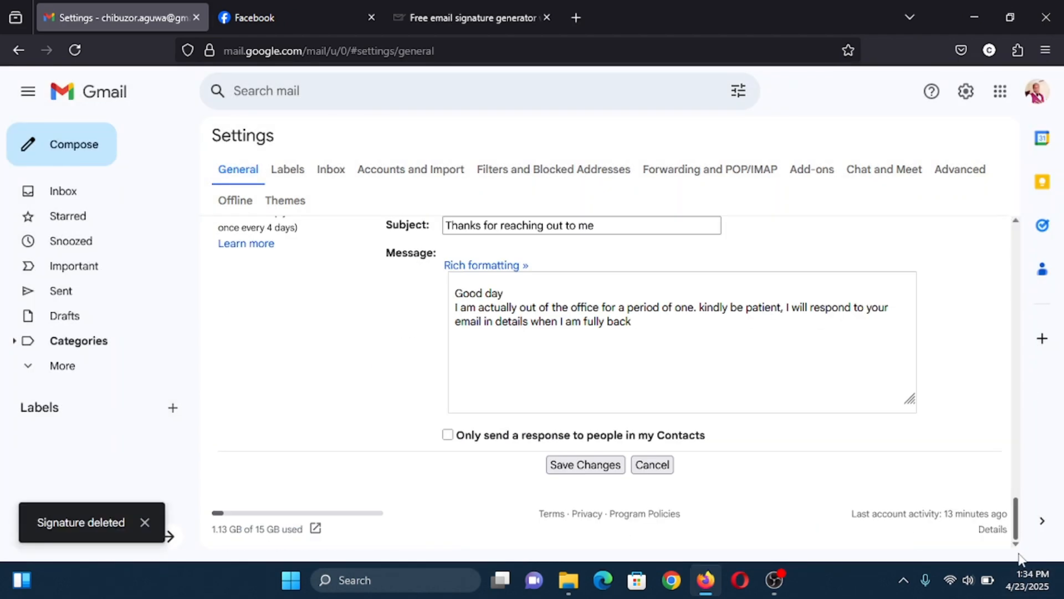
{"action": "left_click", "coordinate": [583, 465]}
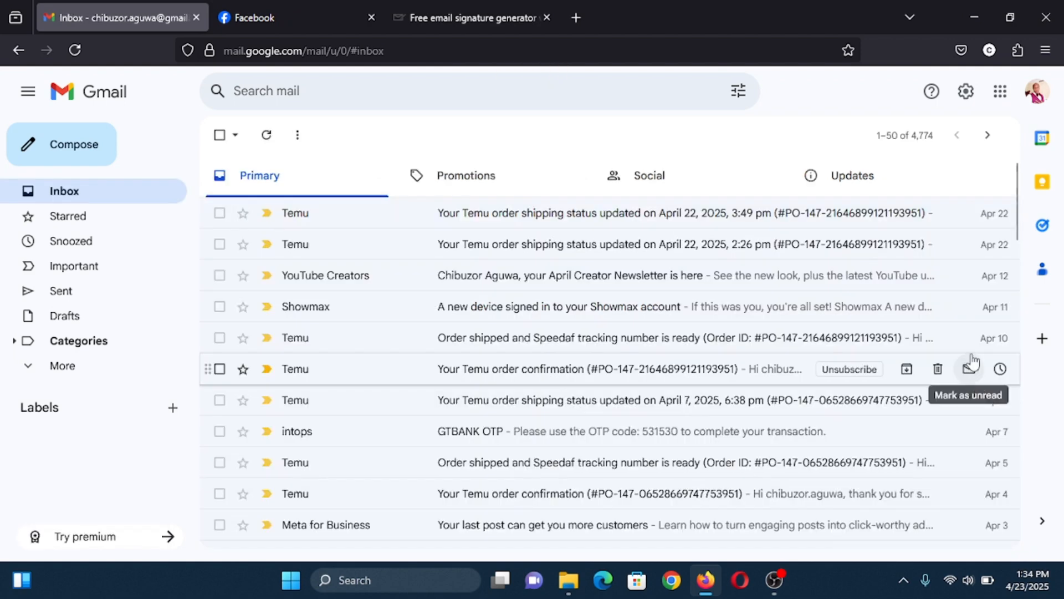
Return to the full Gmail settings and create a new signature named with the sender's full name
{"action": "left_click", "coordinate": [965, 92]}
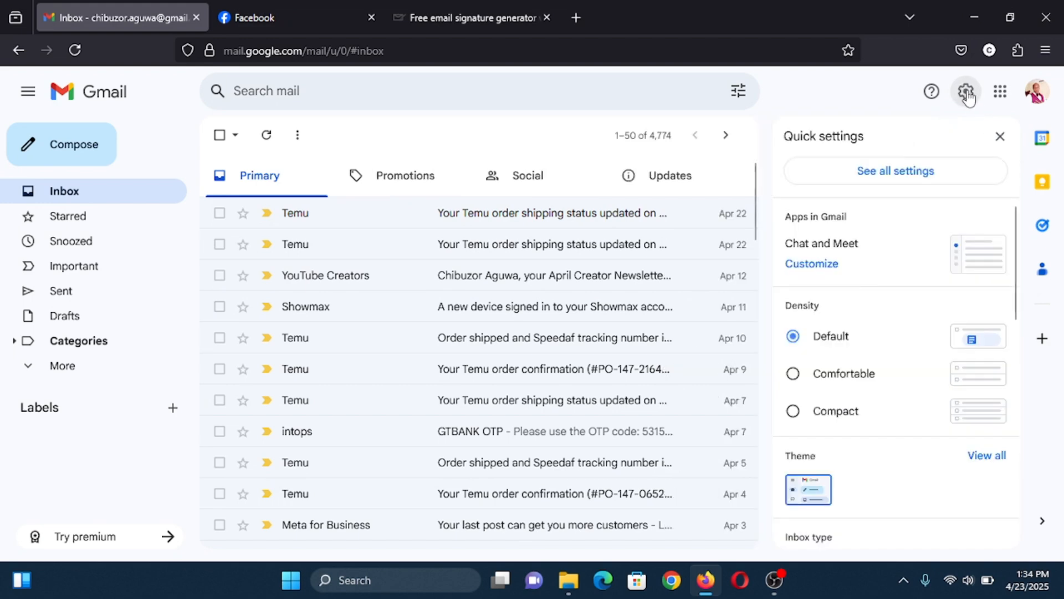
{"action": "left_click", "coordinate": [903, 178]}
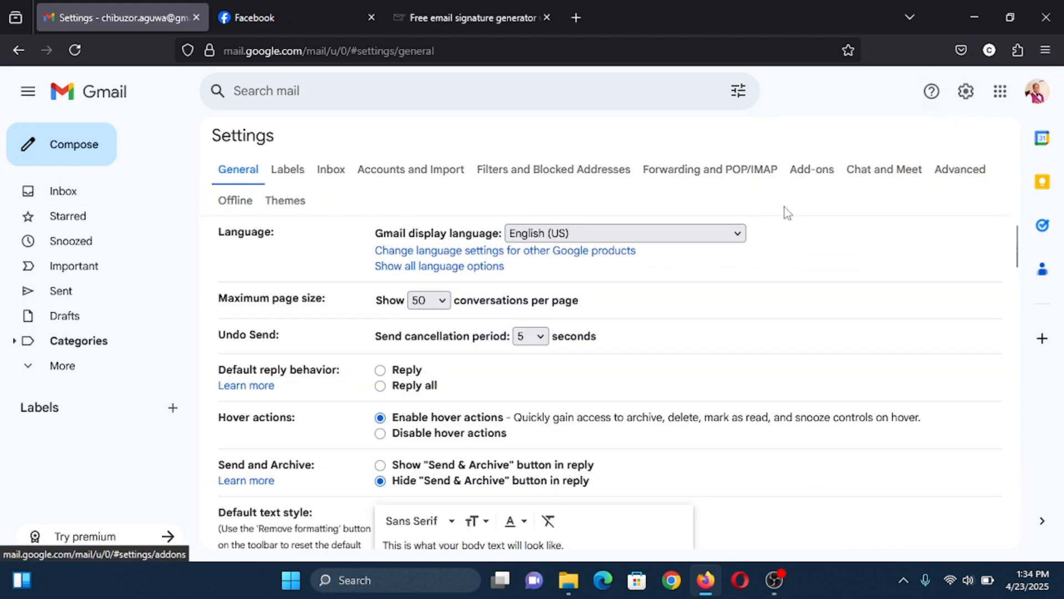
{"action": "left_click_drag", "start_coordinate": [1015, 261], "coordinate": [1012, 472]}
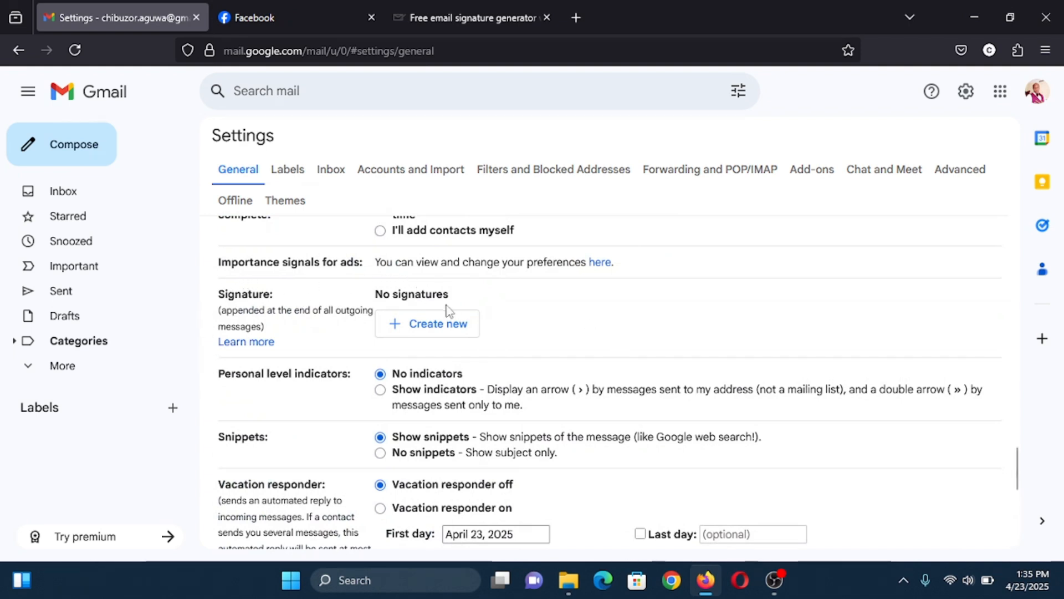
{"action": "left_click", "coordinate": [434, 327]}
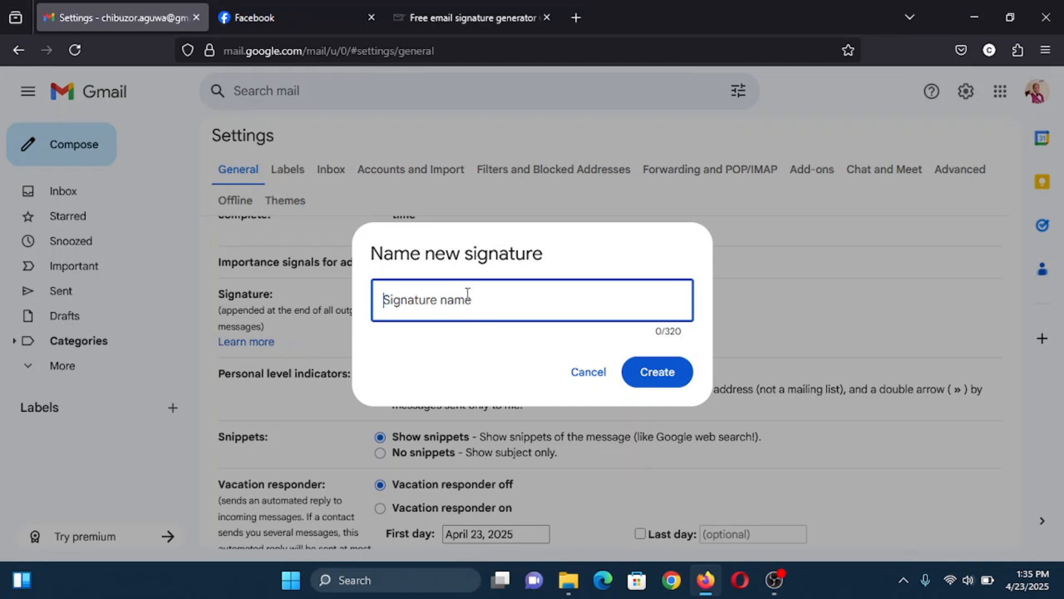
{"action": "type", "text": "Chibuzor "}
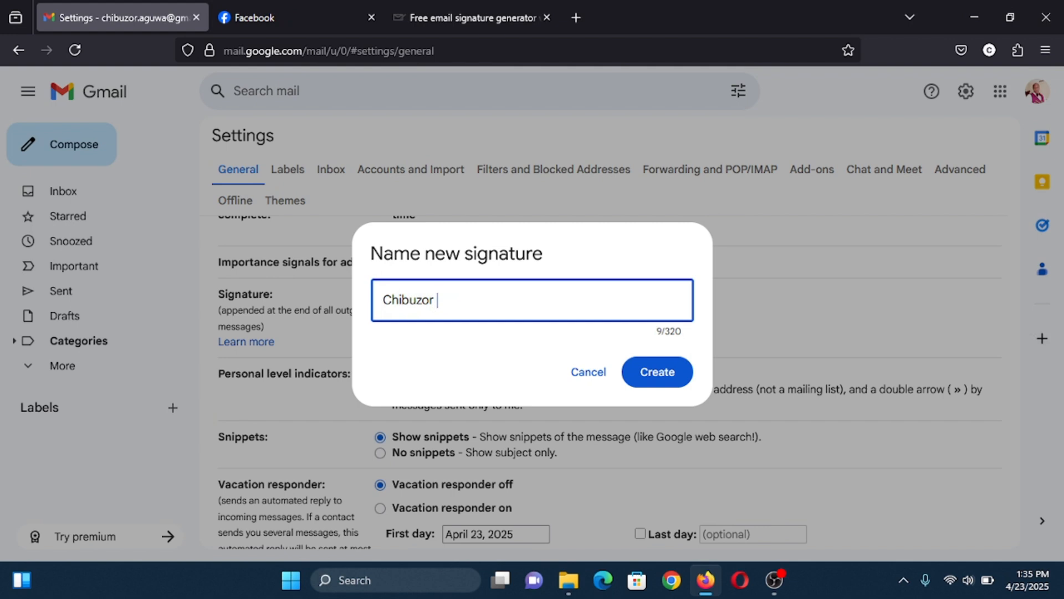
{"action": "type", "text": "Aguwa"}
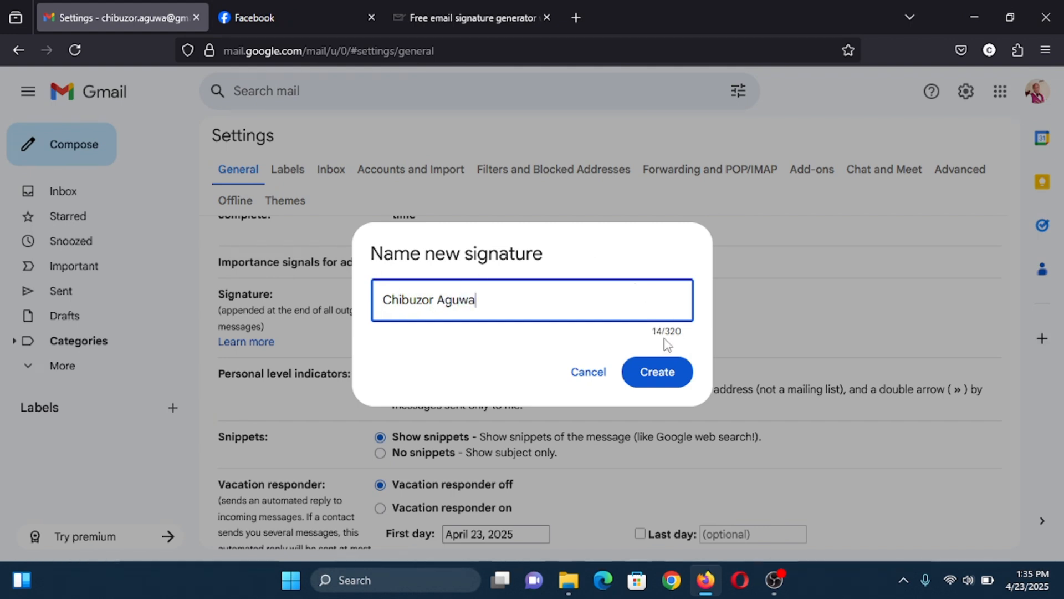
{"action": "left_click", "coordinate": [464, 16]}
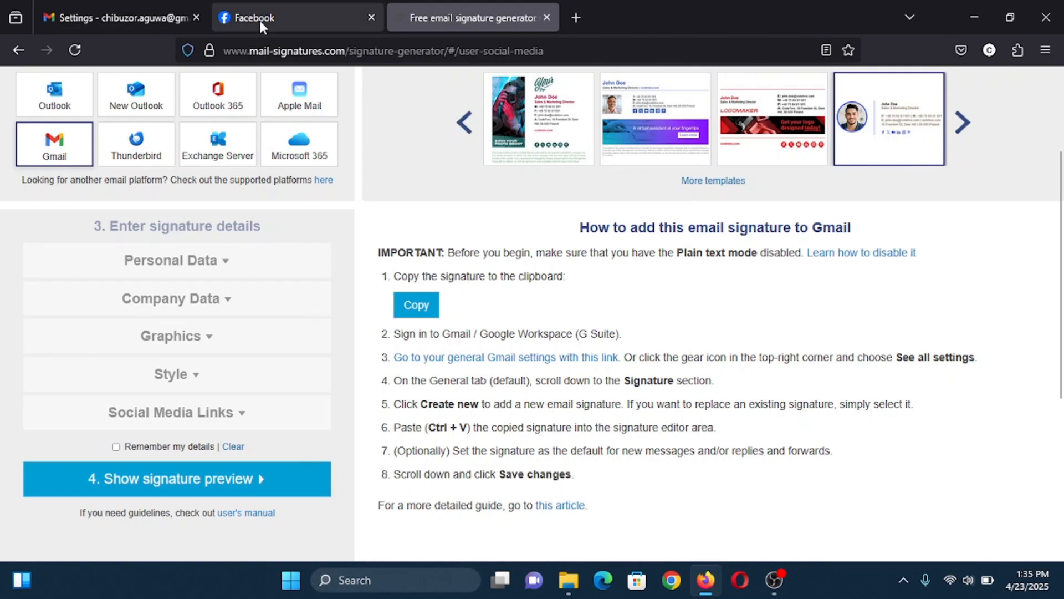
{"action": "left_click", "coordinate": [125, 16]}
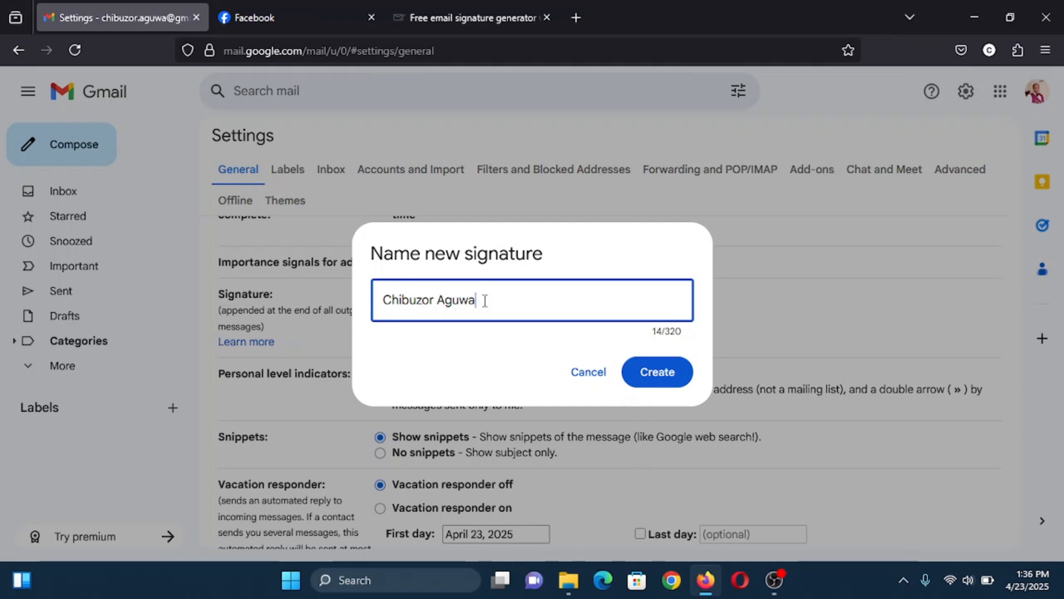
{"action": "left_click", "coordinate": [659, 372]}
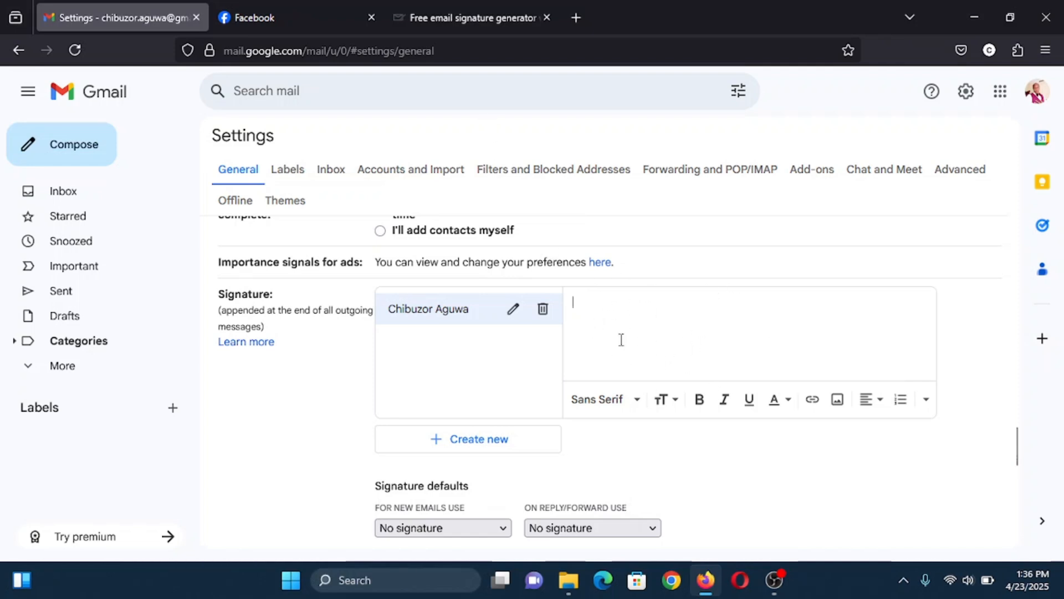
Copy the finished signature from the online generator and paste it into the new Gmail signature's editor
{"action": "left_click", "coordinate": [457, 17]}
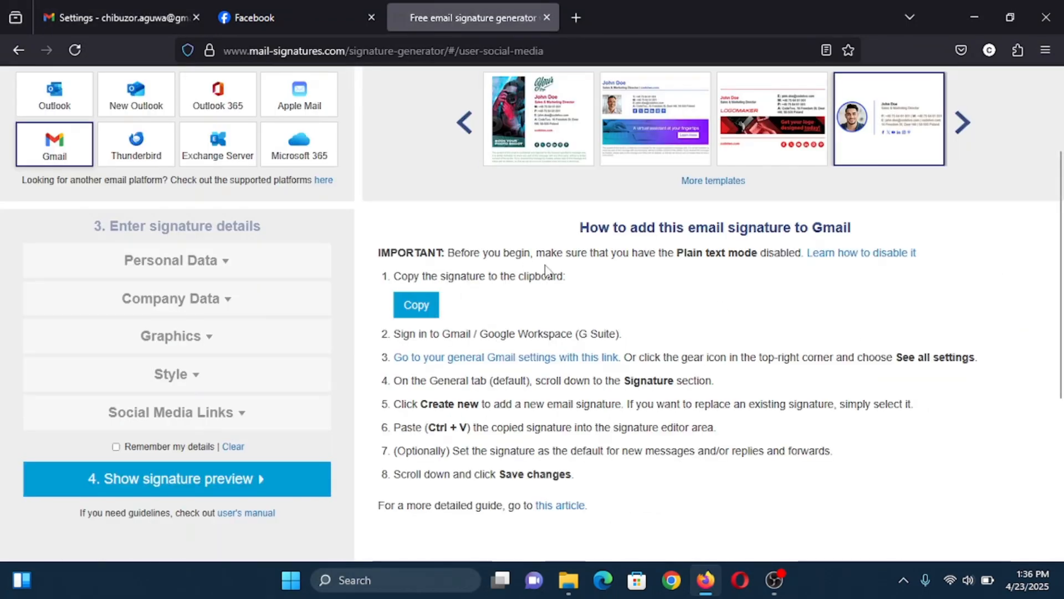
{"action": "left_click", "coordinate": [420, 307]}
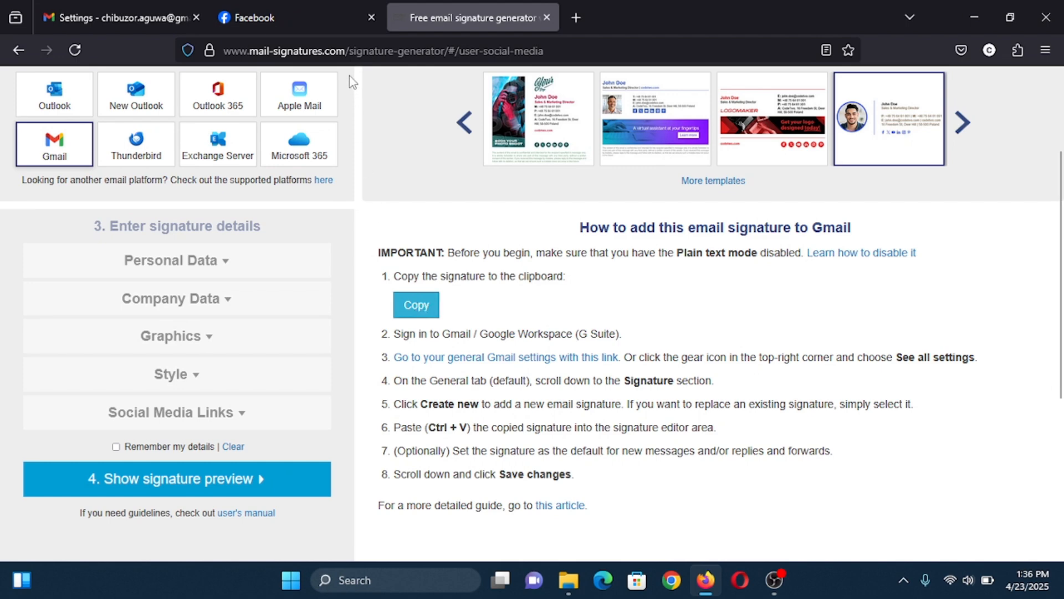
{"action": "left_click", "coordinate": [131, 15]}
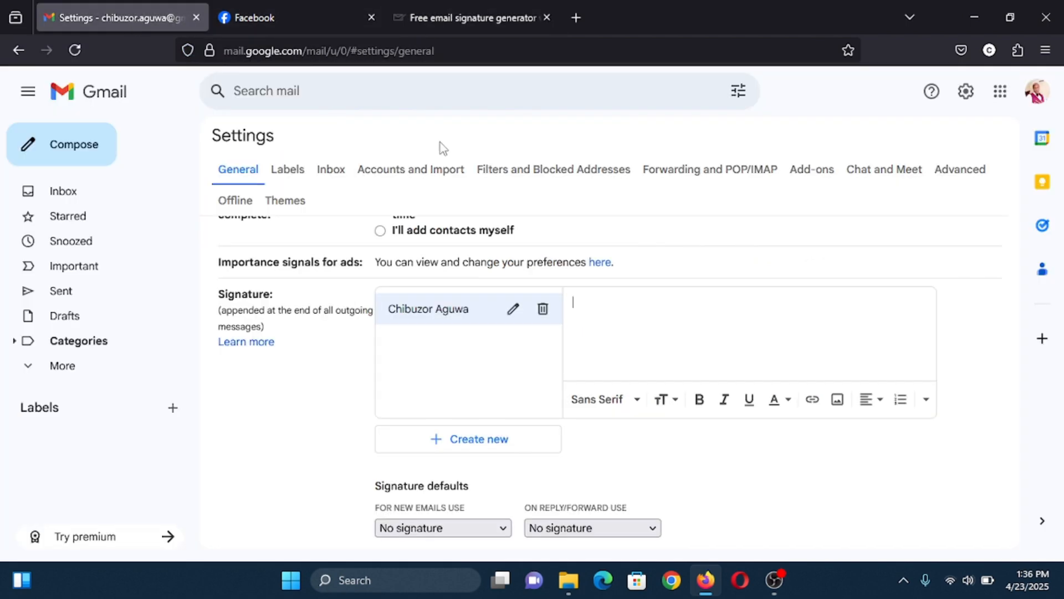
{"action": "right_click", "coordinate": [681, 330]}
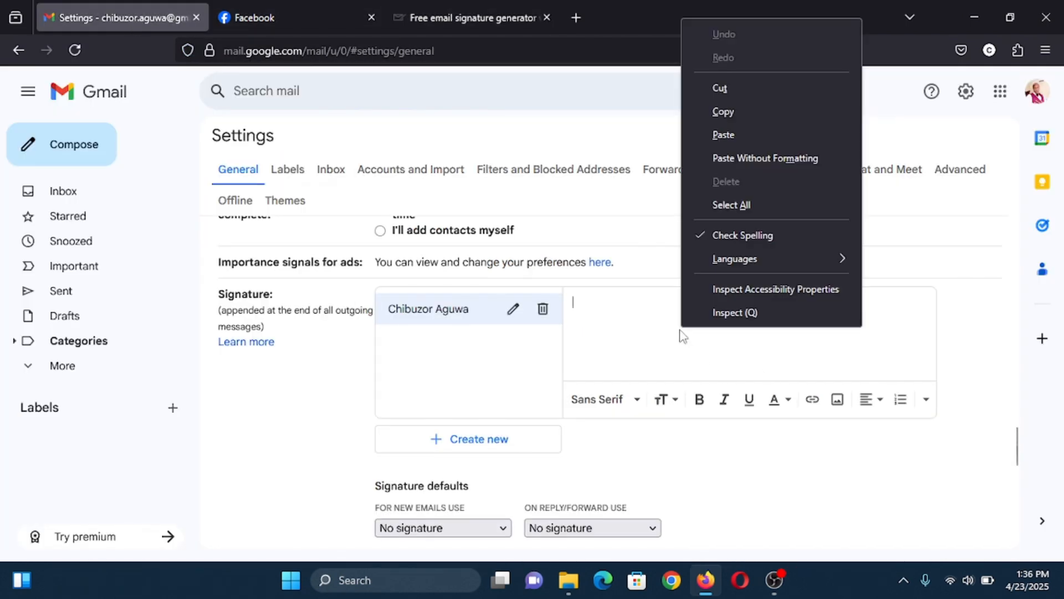
{"action": "left_click", "coordinate": [743, 133]}
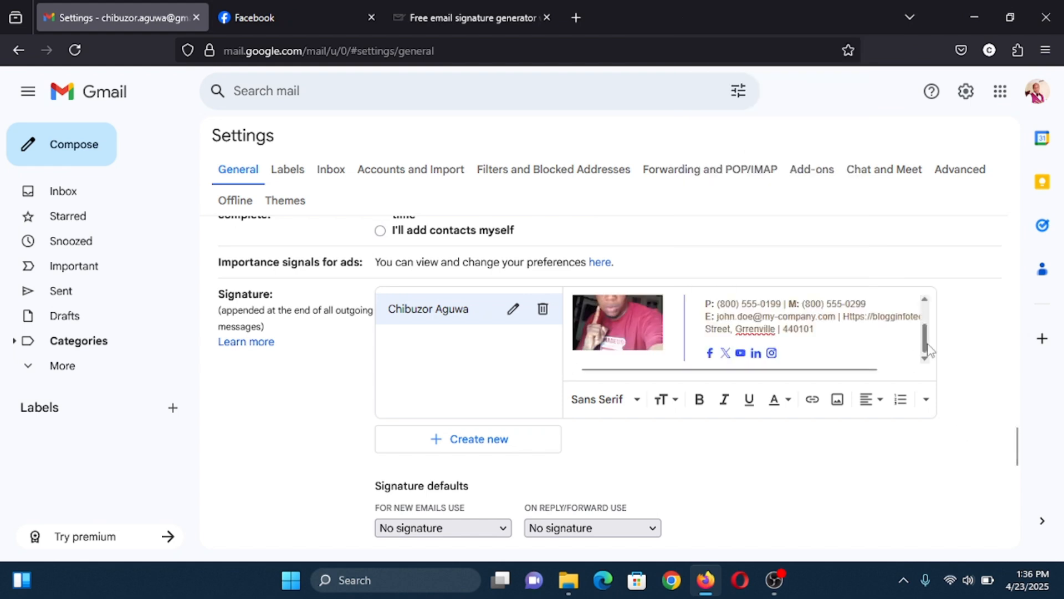
Review the lower part of the pasted signature and save the settings changes
{"action": "mouse_move", "coordinate": [927, 343]}
{"action": "left_mouse_down"}
{"action": "mouse_move", "coordinate": [923, 308]}
{"action": "mouse_move", "coordinate": [929, 364]}
{"action": "mouse_move", "coordinate": [923, 299]}
{"action": "mouse_move", "coordinate": [930, 355]}
{"action": "left_mouse_up"}
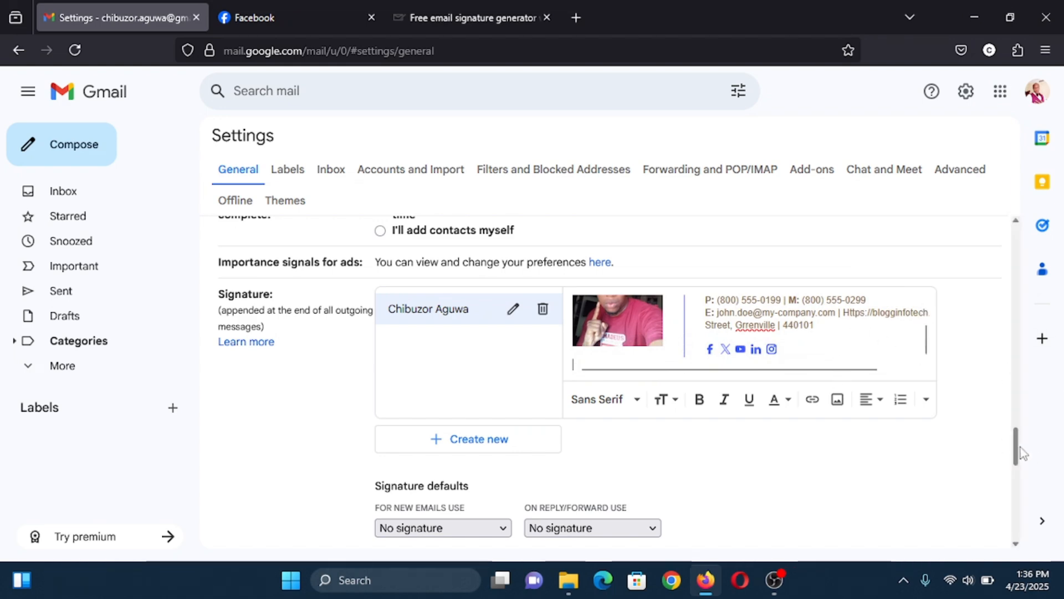
{"action": "left_click_drag", "start_coordinate": [1020, 447], "coordinate": [1020, 533]}
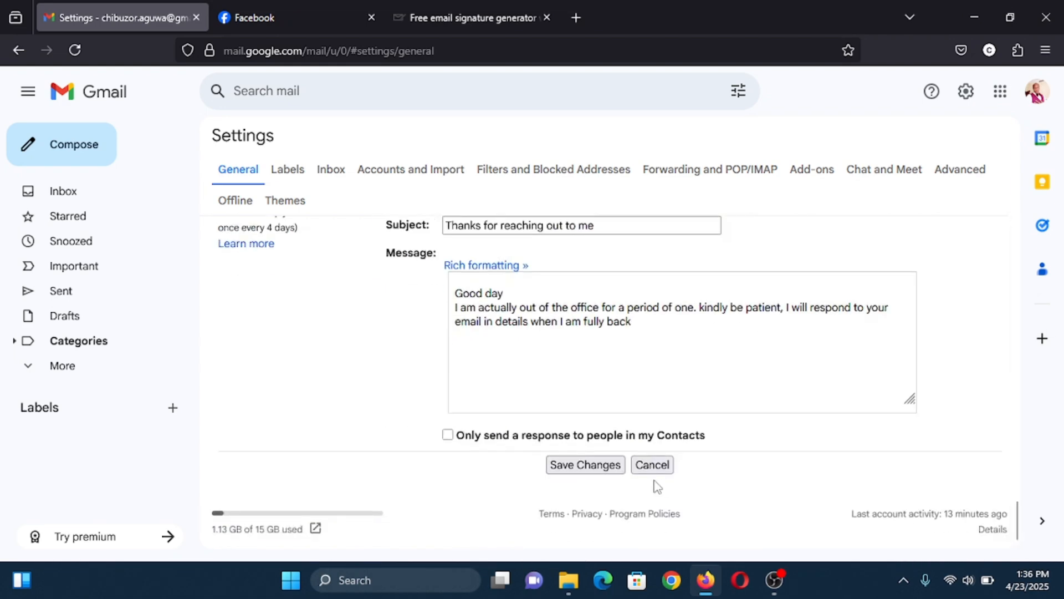
{"action": "left_click", "coordinate": [582, 466]}
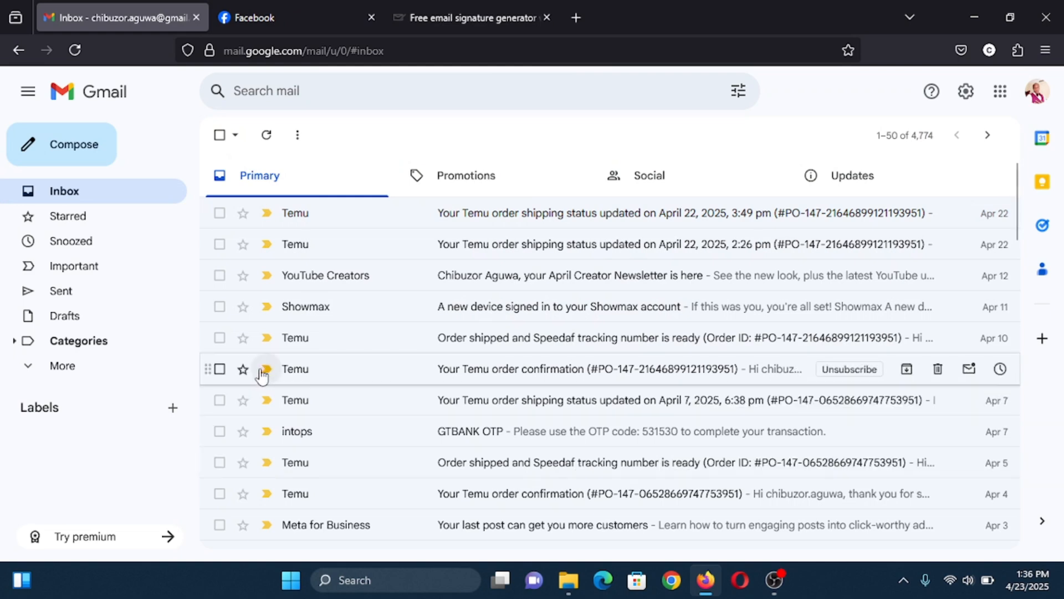
Start a new email to the first suggested contact matching "blo" and give it the subject "Hi"
{"action": "left_click", "coordinate": [94, 158]}
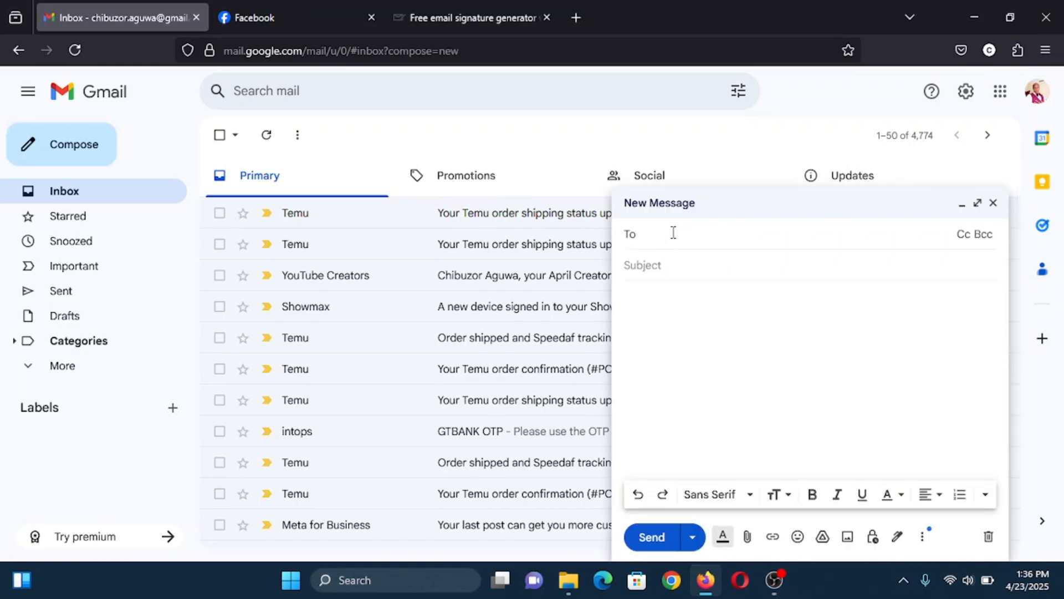
{"action": "type", "text": "blo"}
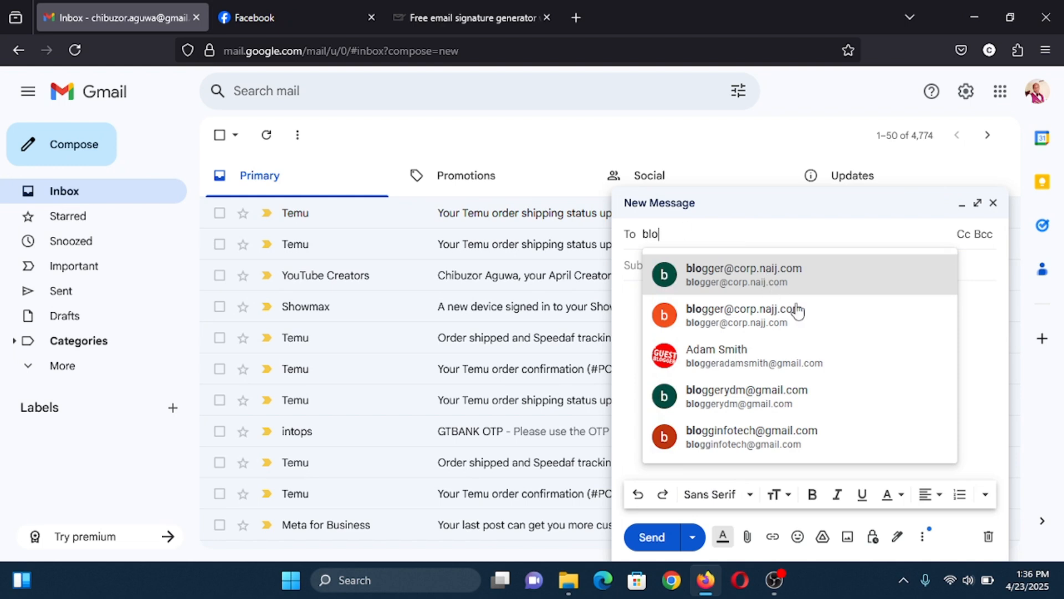
{"action": "left_click", "coordinate": [803, 277]}
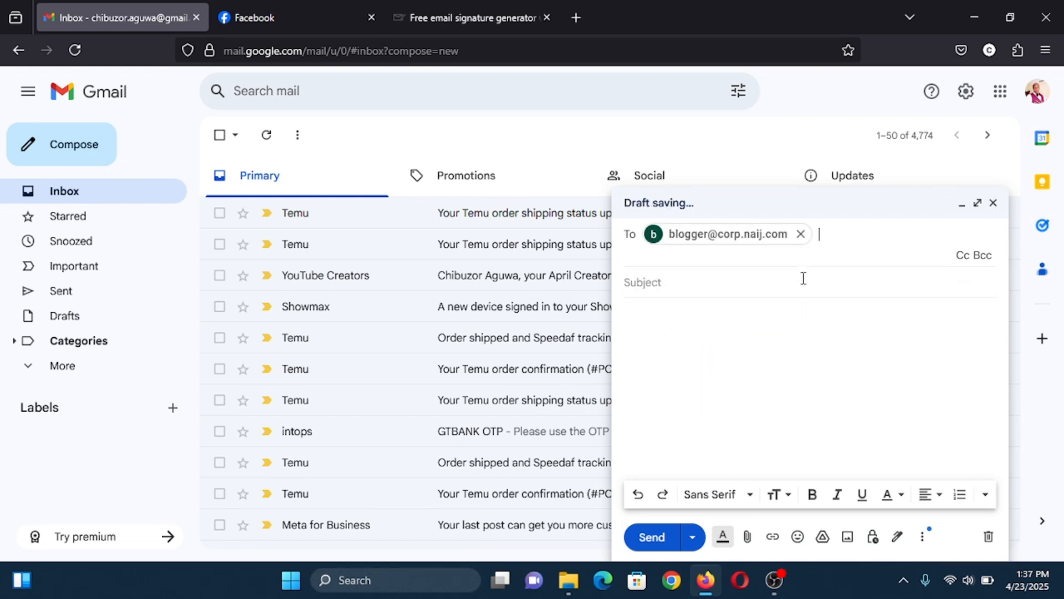
{"action": "left_click", "coordinate": [693, 286]}
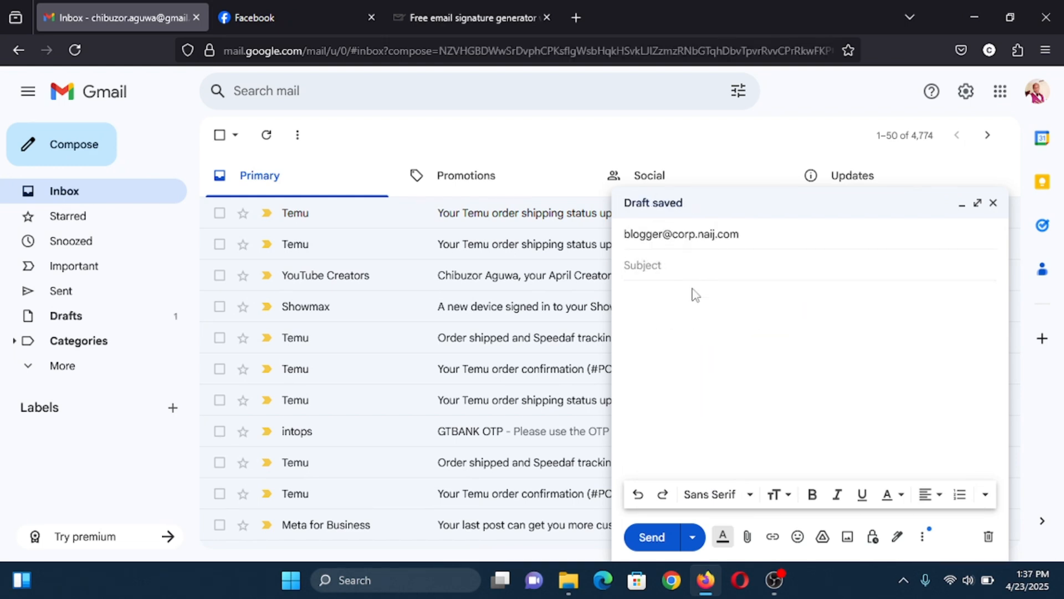
{"action": "type", "text": "H"}
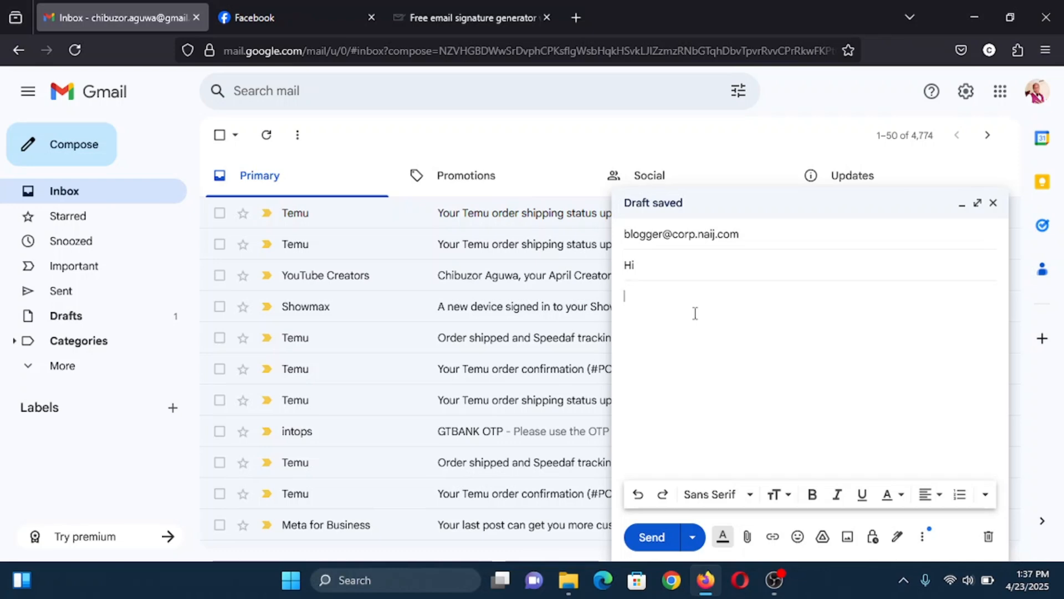
Write the message body "I want to show you my signature", correcting the misspelled "you"
{"action": "type", "text": "I want t"}
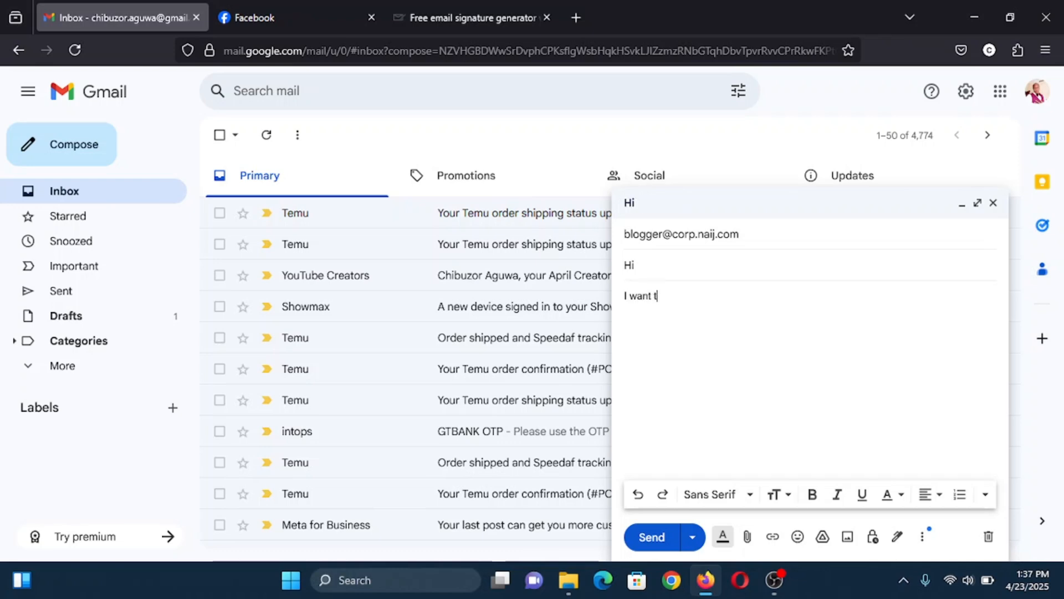
{"action": "type", "text": "o show yiou my sig"}
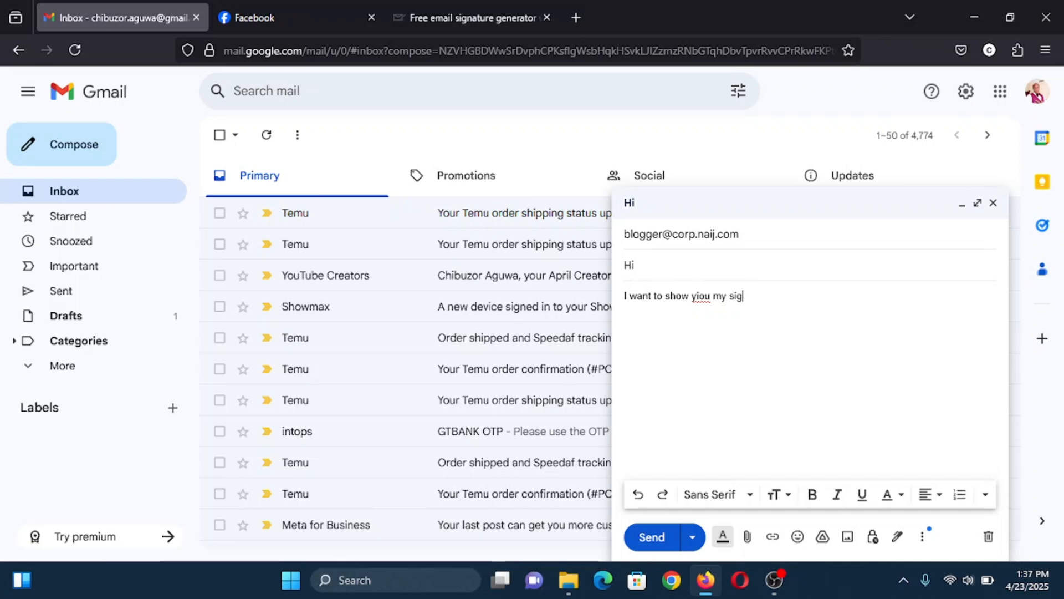
{"action": "type", "text": "nature"}
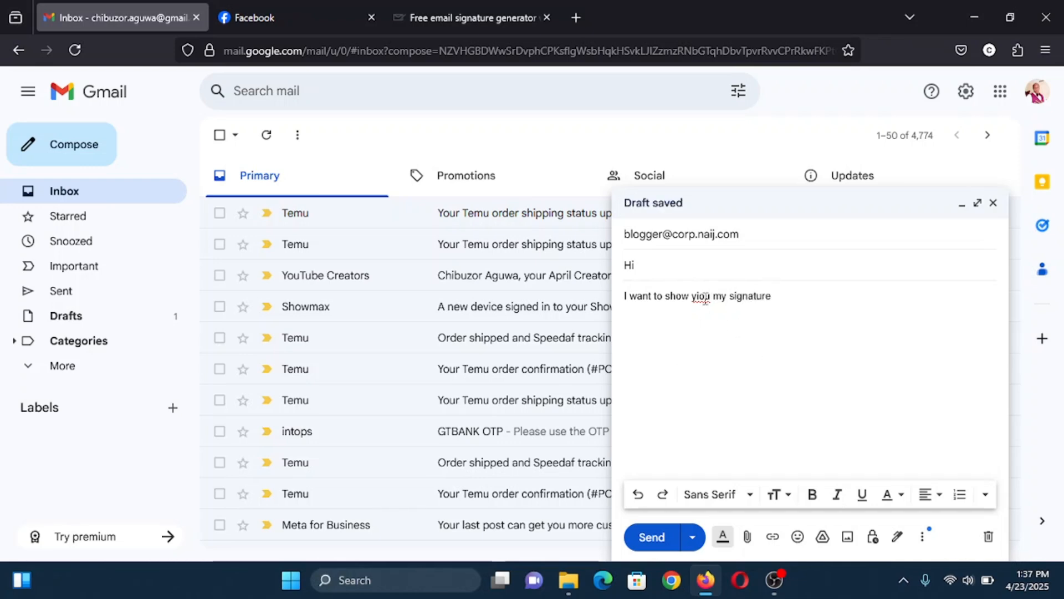
{"action": "left_click", "coordinate": [704, 297]}
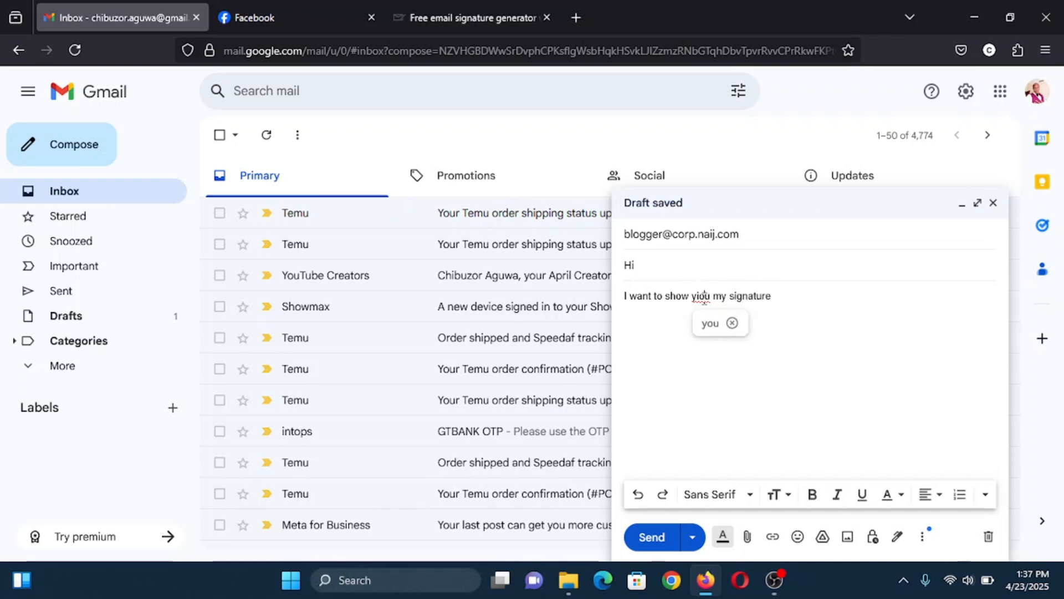
{"action": "left_click", "coordinate": [712, 326]}
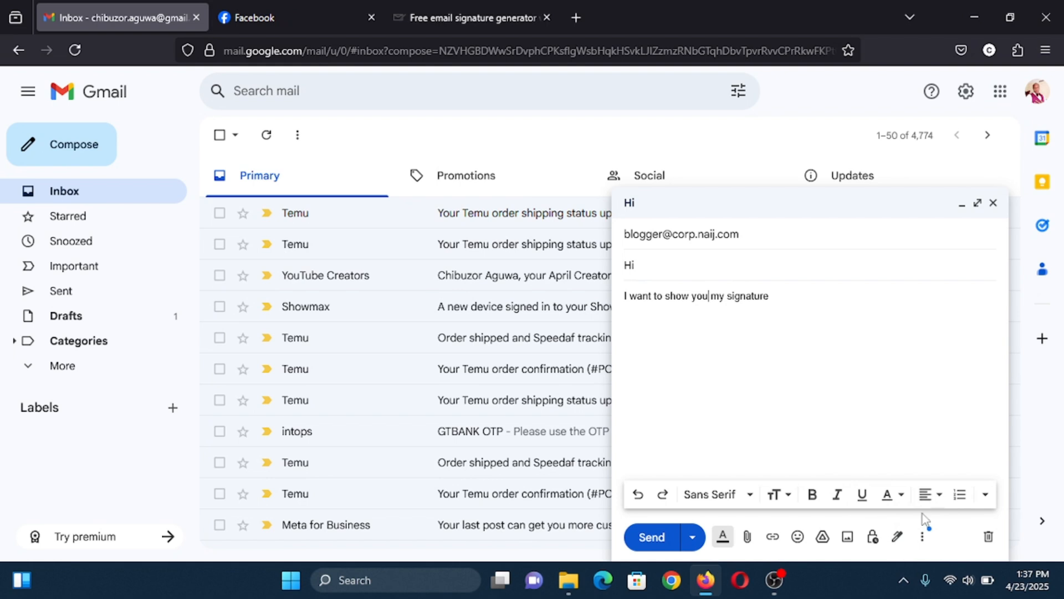
Insert the saved personal signature below the message text of the email draft
{"action": "left_click", "coordinate": [898, 537]}
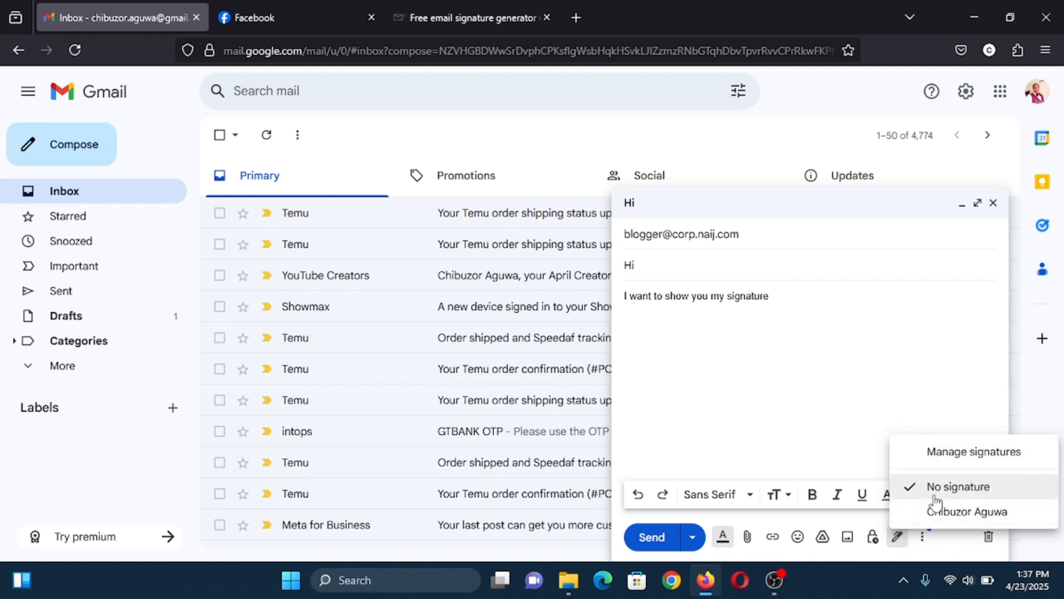
{"action": "left_click", "coordinate": [965, 520]}
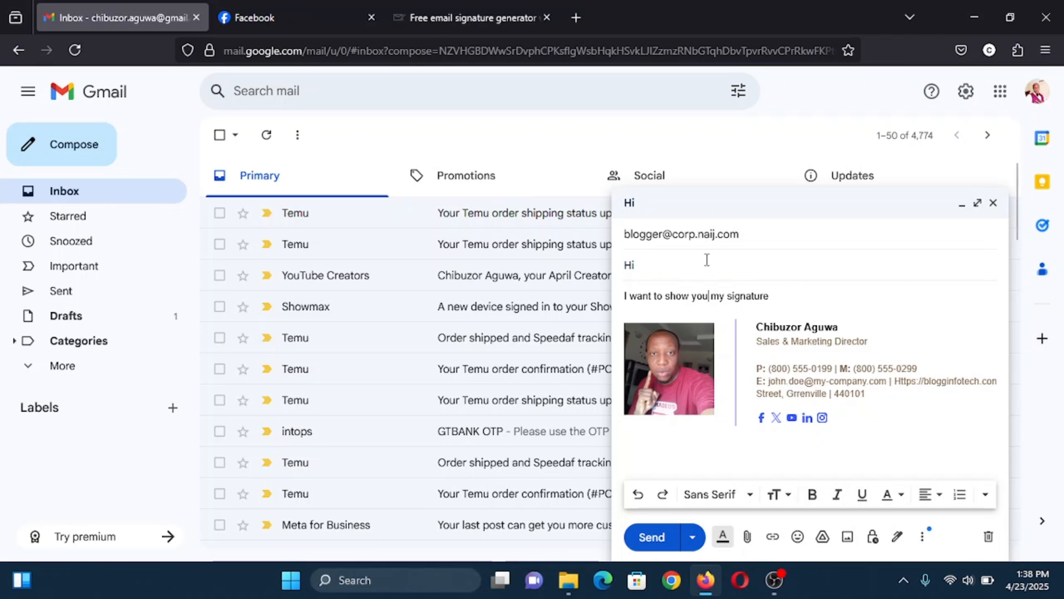
Browse further signature templates in the Mail-Signatures.com generator, and return to the email draft in Gmail
{"action": "mouse_move", "coordinate": [480, 21]}
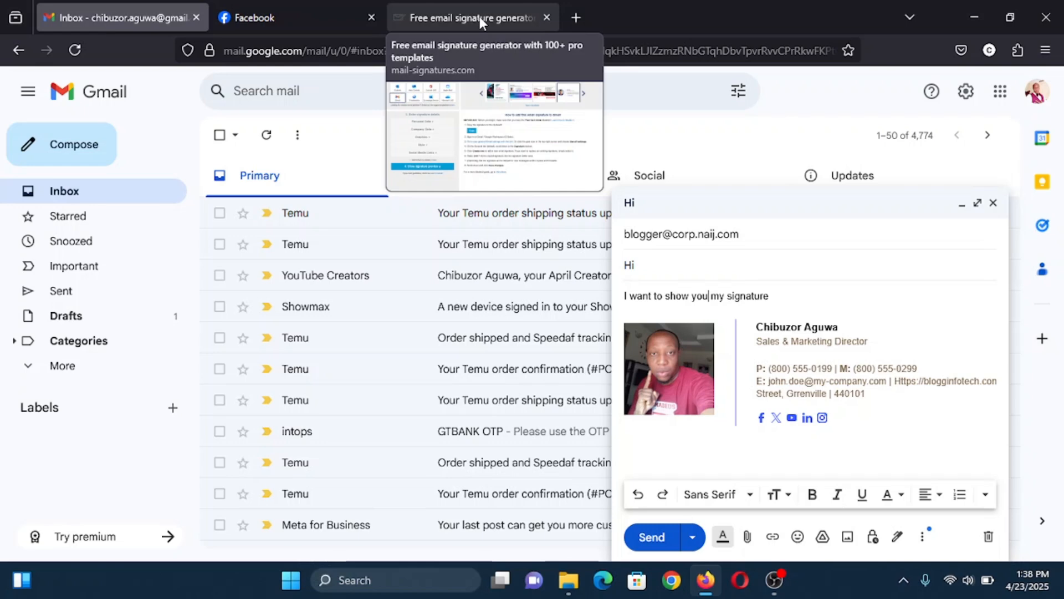
{"action": "left_click", "coordinate": [480, 17]}
{"action": "left_click", "coordinate": [962, 123]}
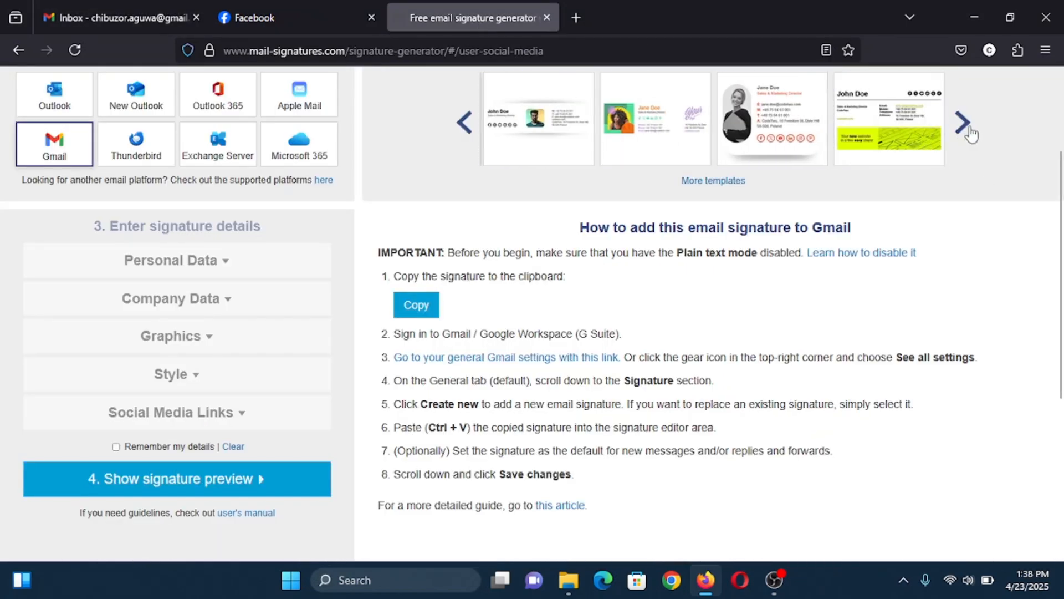
{"action": "left_click", "coordinate": [969, 130]}
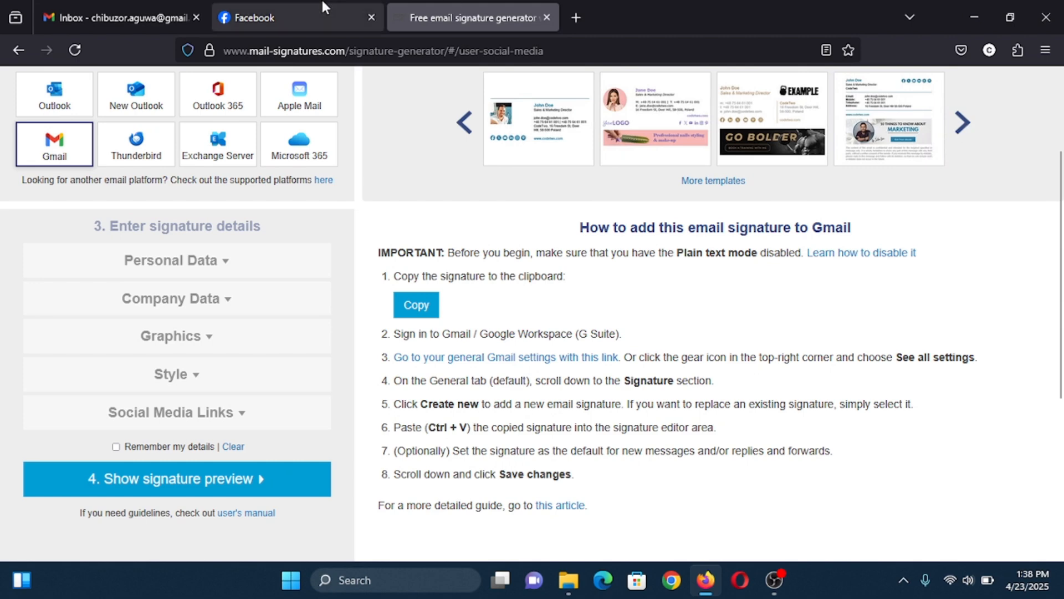
{"action": "mouse_move", "coordinate": [303, 21]}
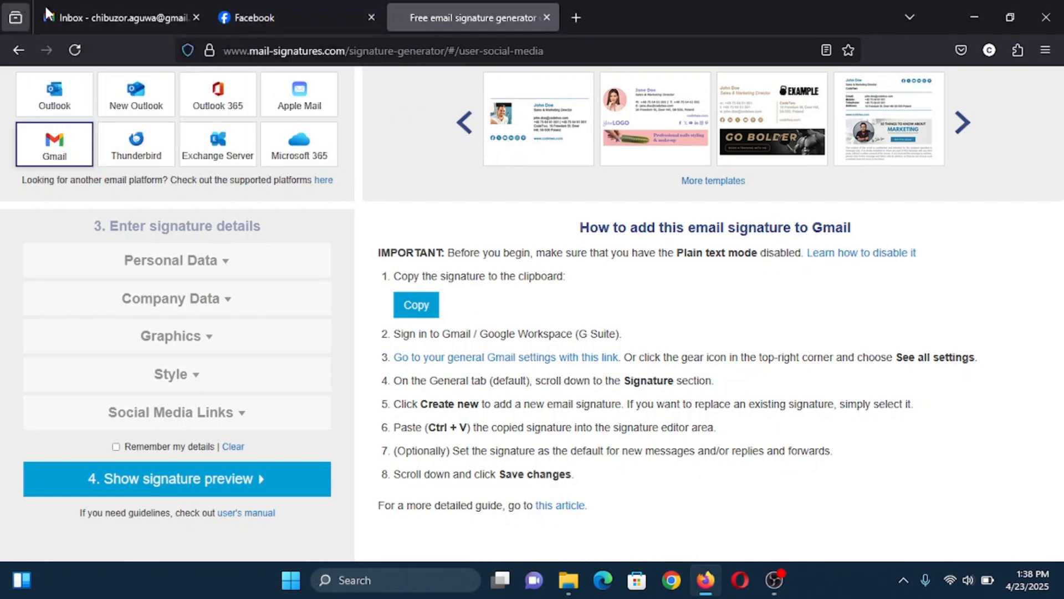
{"action": "left_click", "coordinate": [110, 15]}
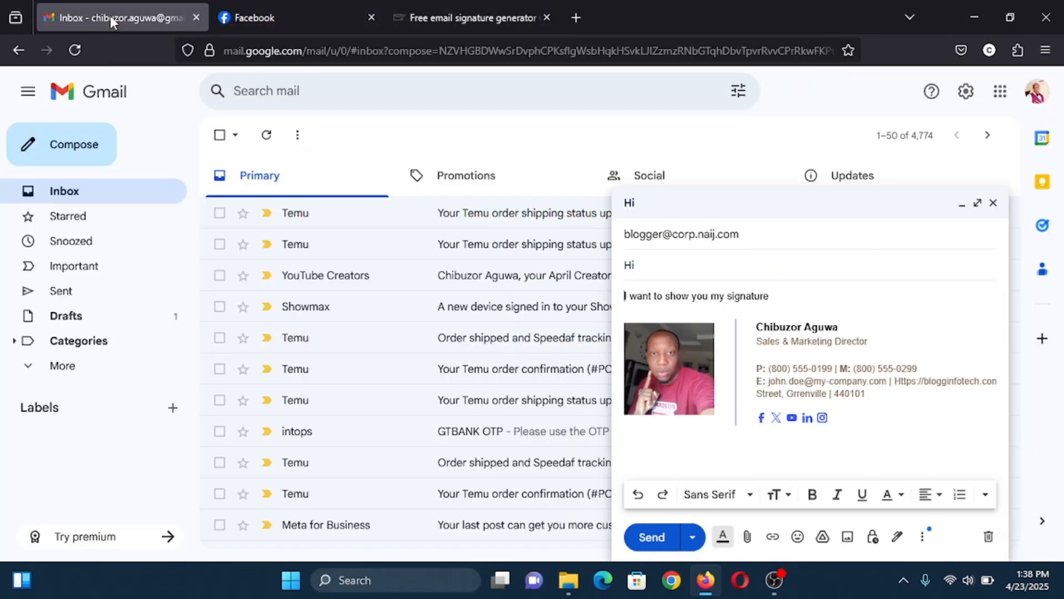